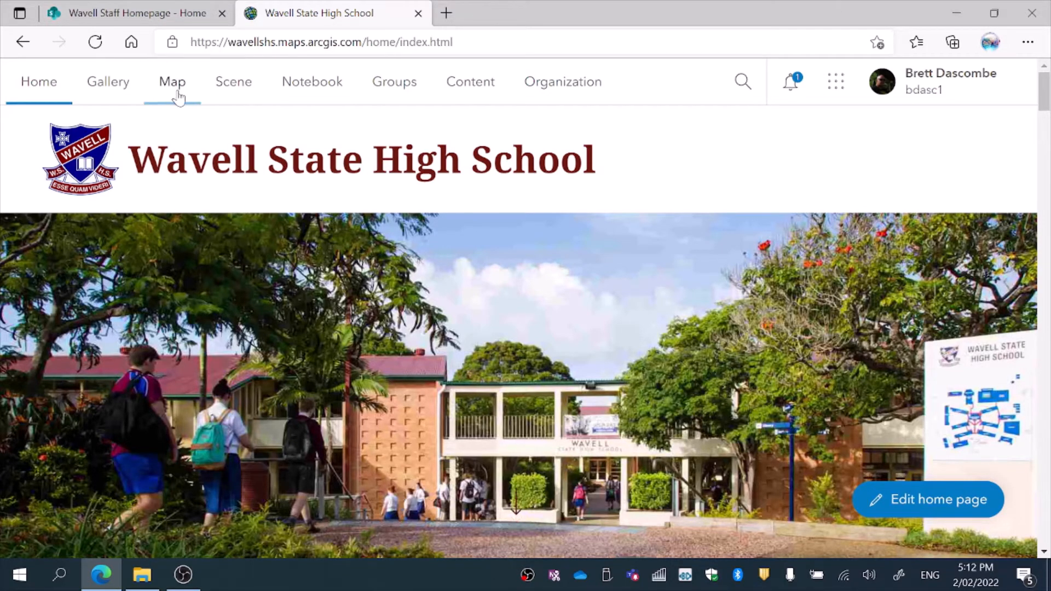
Step: From My Content, try Owner and Organization sharing for Pelican Waters 1955 - 2021, then save it as Everyone (public)
click(471, 88)
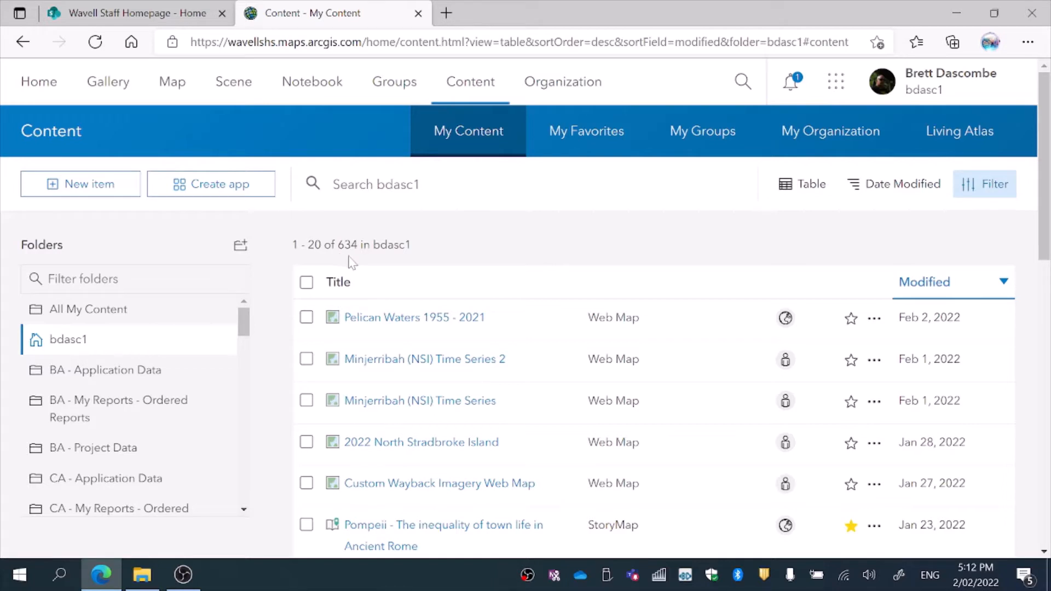
click(791, 319)
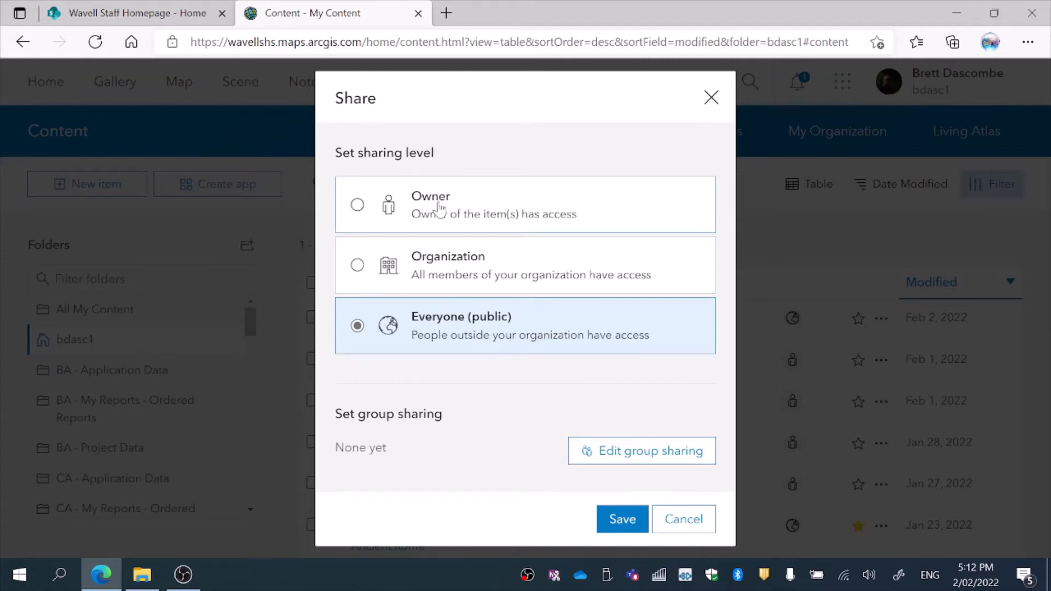
click(360, 206)
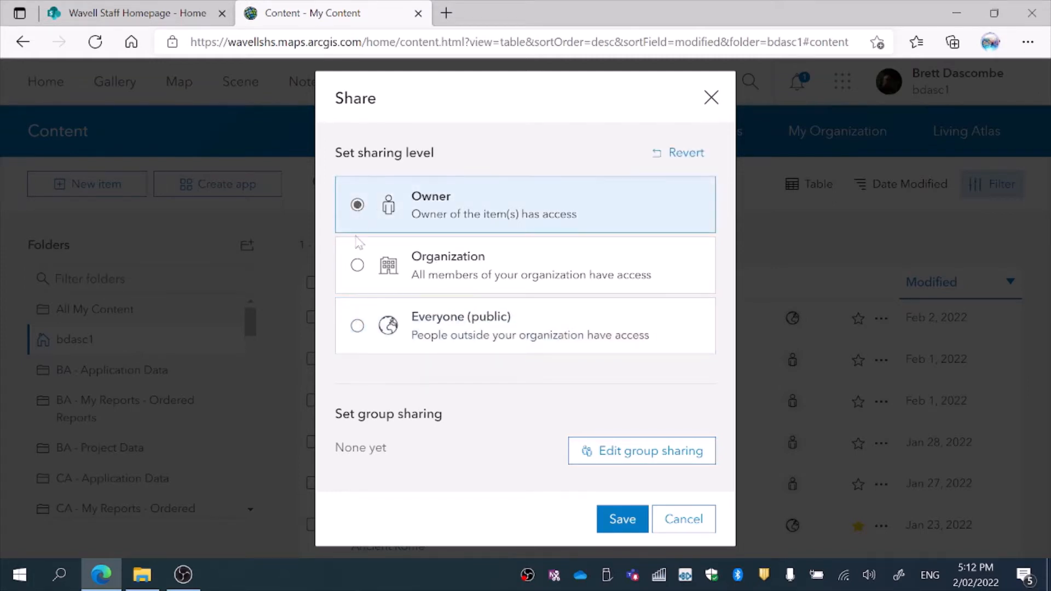
click(356, 266)
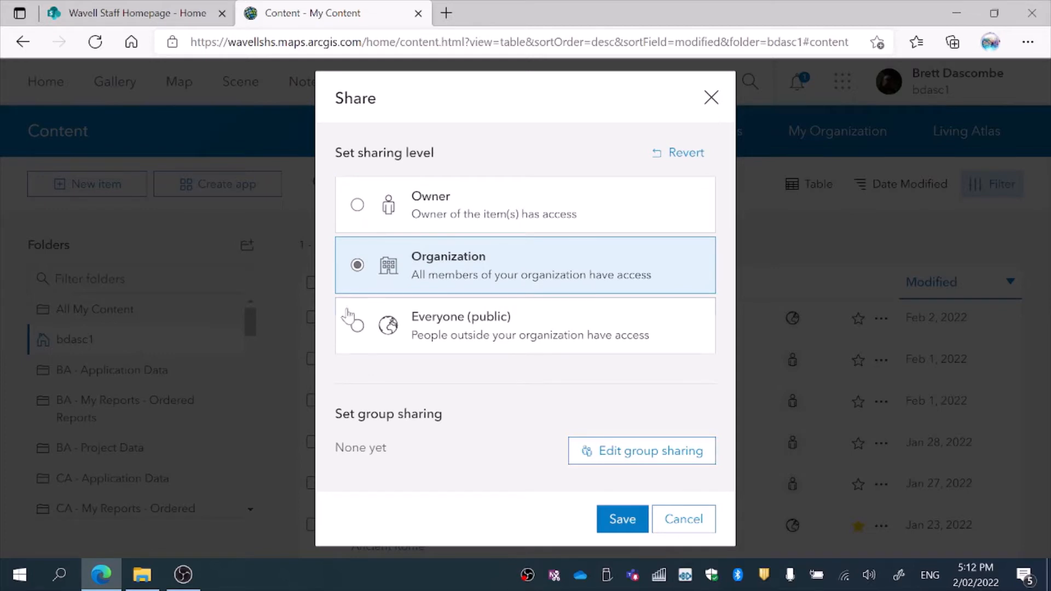
click(357, 331)
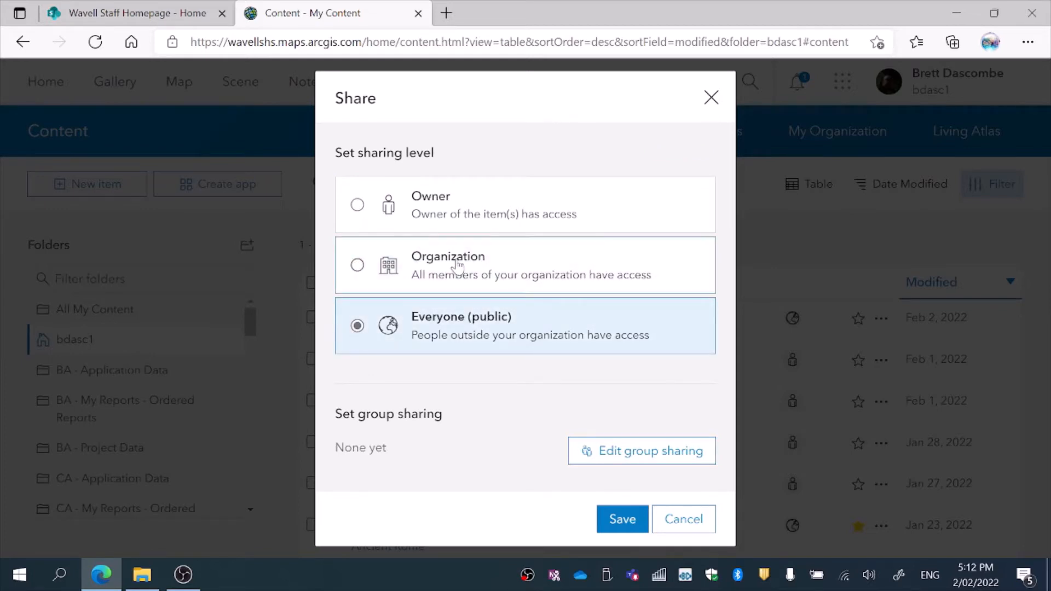
click(618, 517)
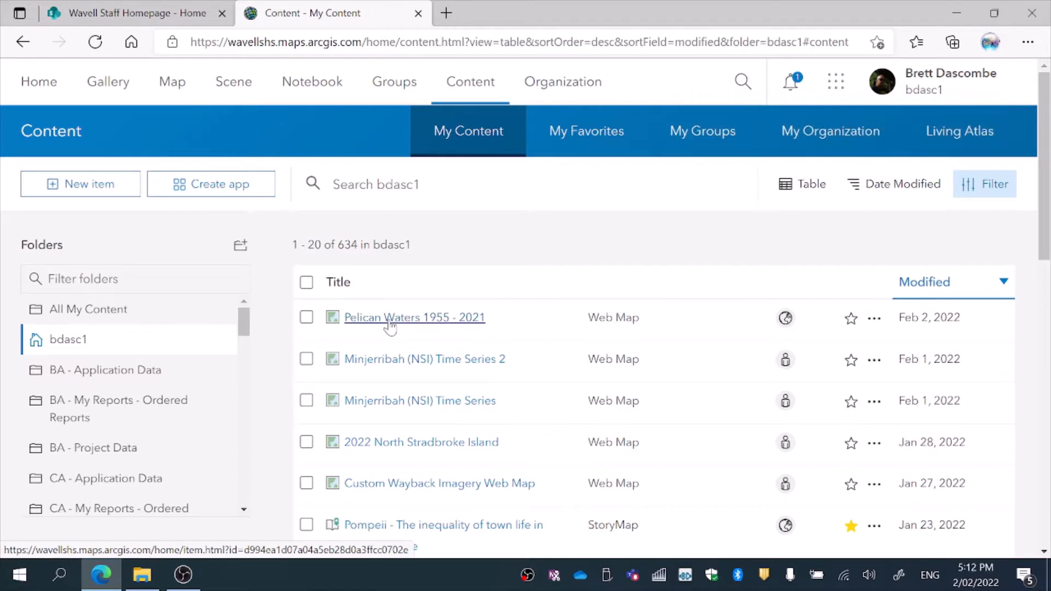
Step: Open the Pelican Waters 1955 - 2021 item page and launch the map in Map Viewer Classic
click(390, 323)
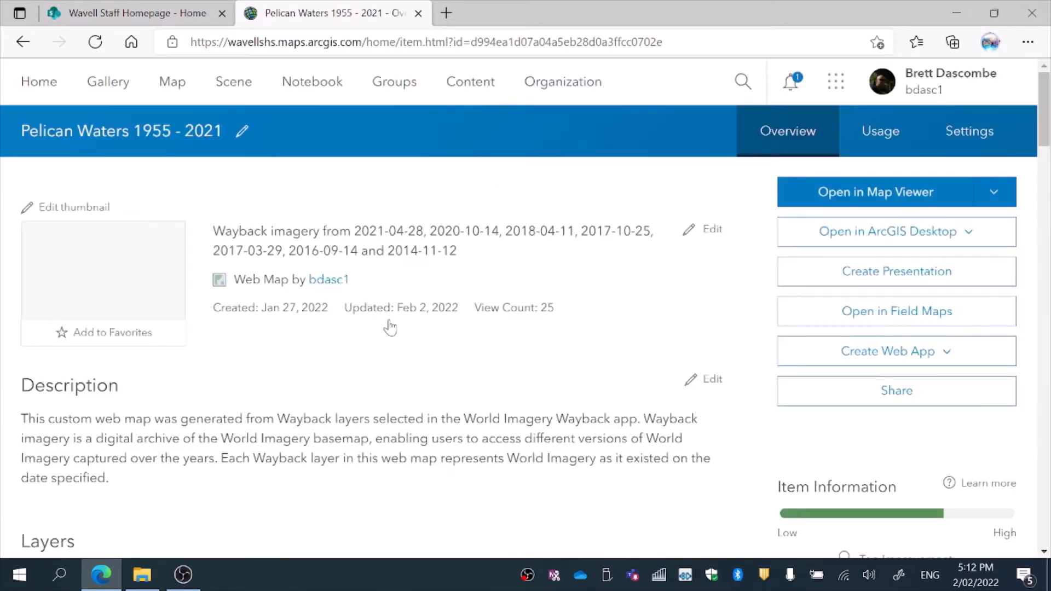
click(994, 196)
click(961, 222)
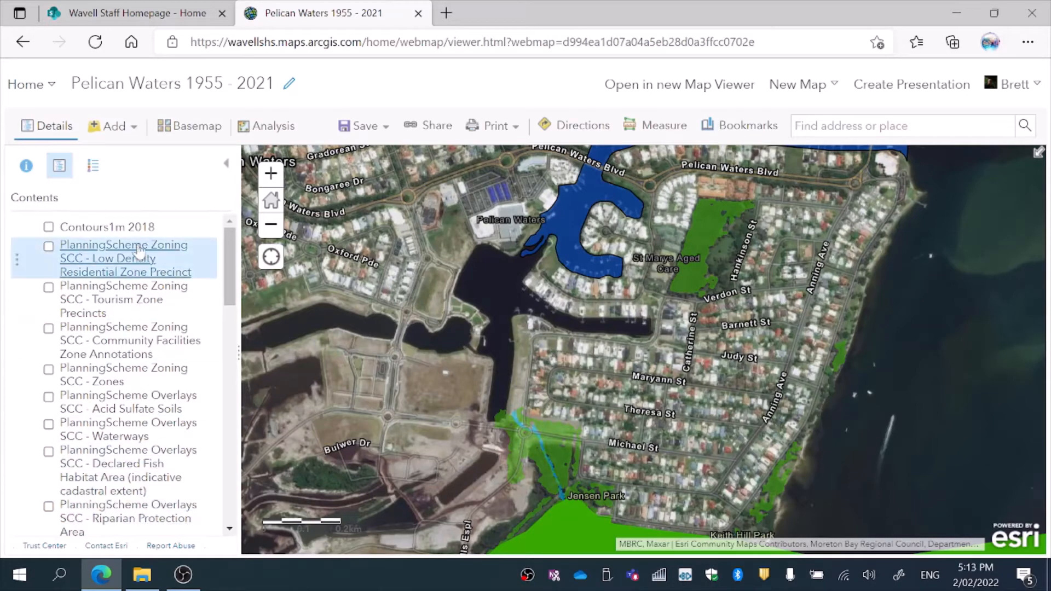
Step: Narrow the Contents pane and preview the Contours1m 2018 and Low Density zoning layers on and off
mouse_move(232, 274)
mouse_down()
mouse_move(227, 414)
mouse_move(224, 290)
mouse_up()
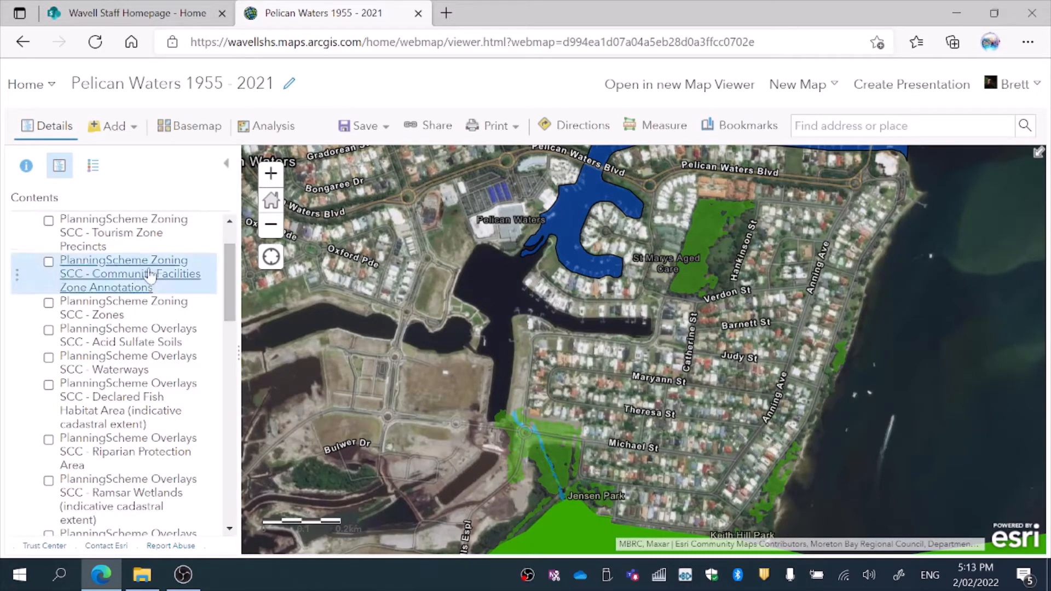
drag(238, 296, 229, 219)
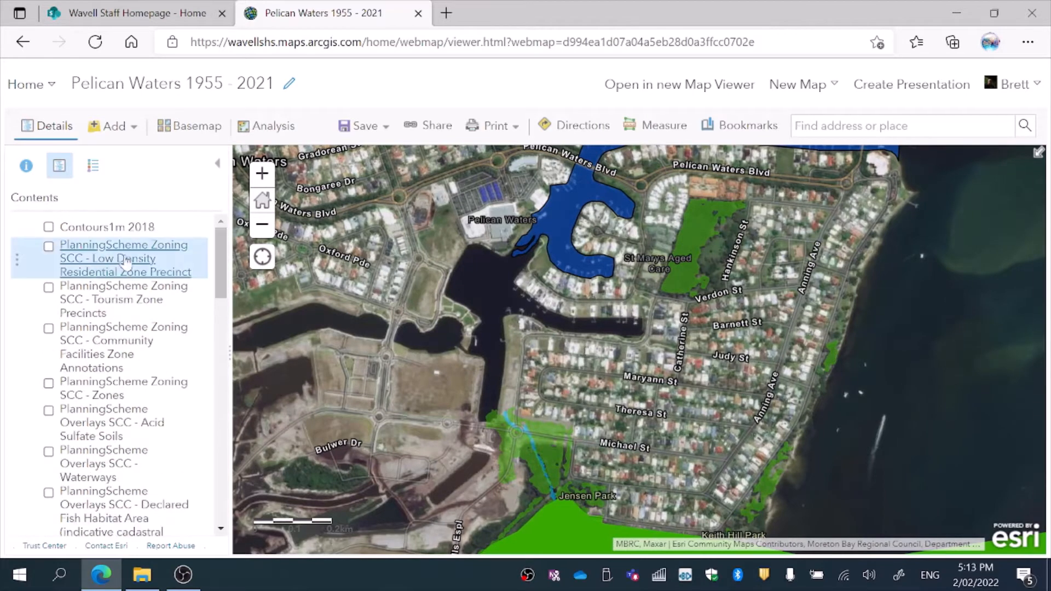
click(49, 229)
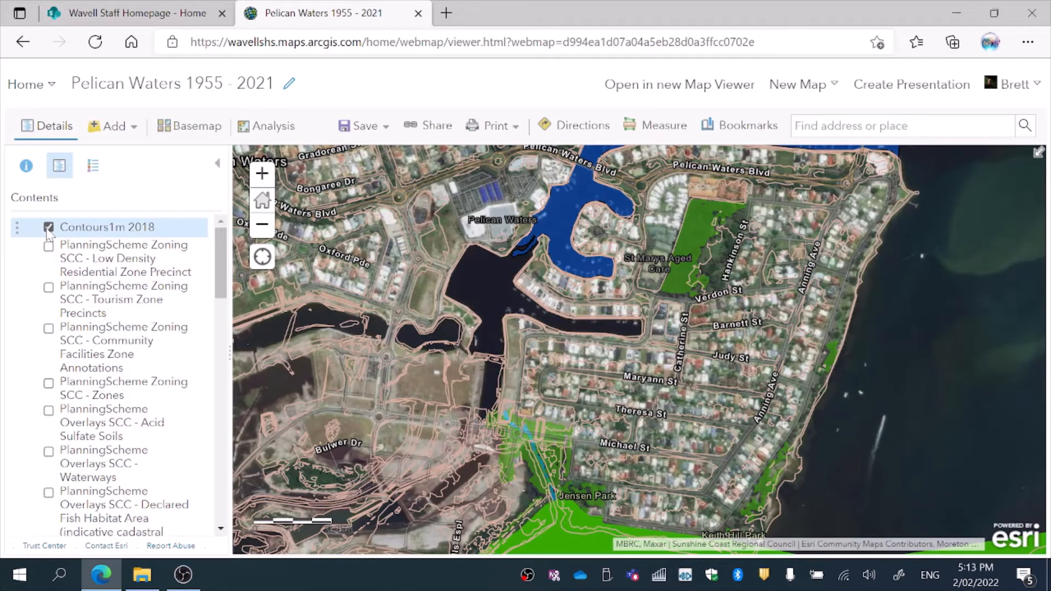
click(48, 229)
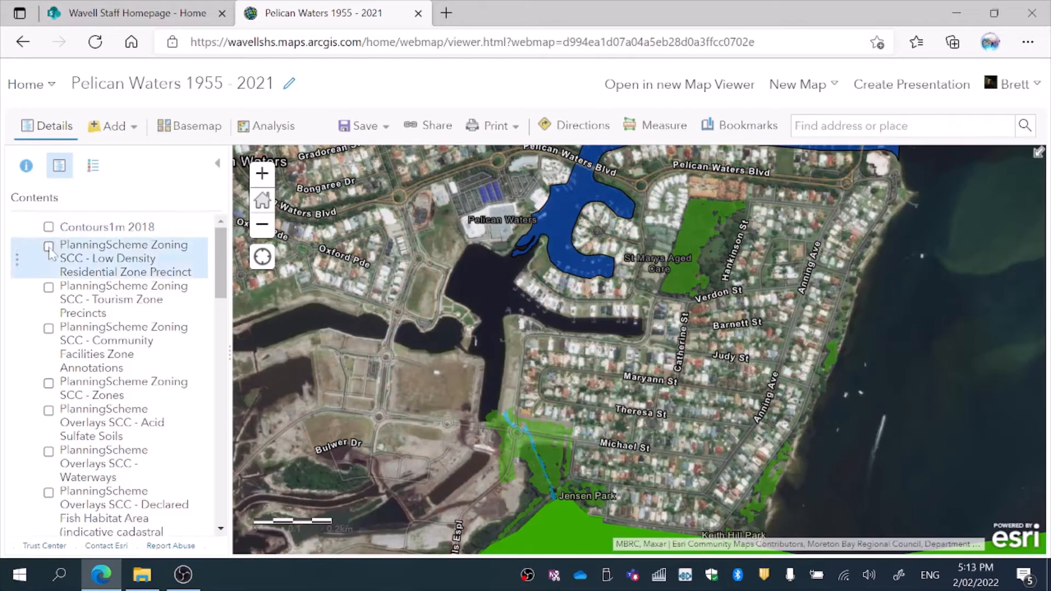
click(48, 247)
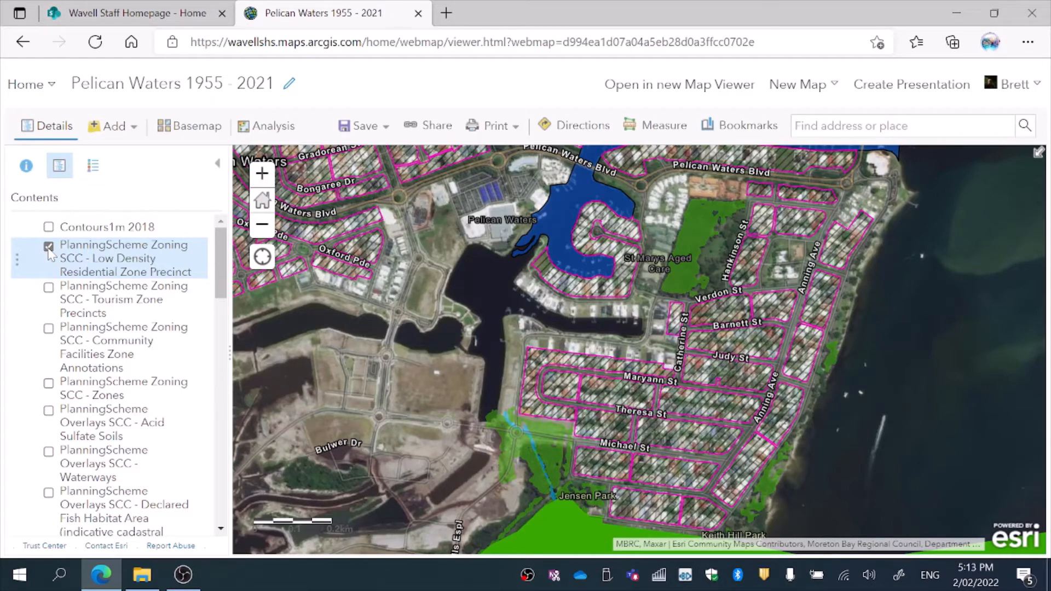
click(49, 246)
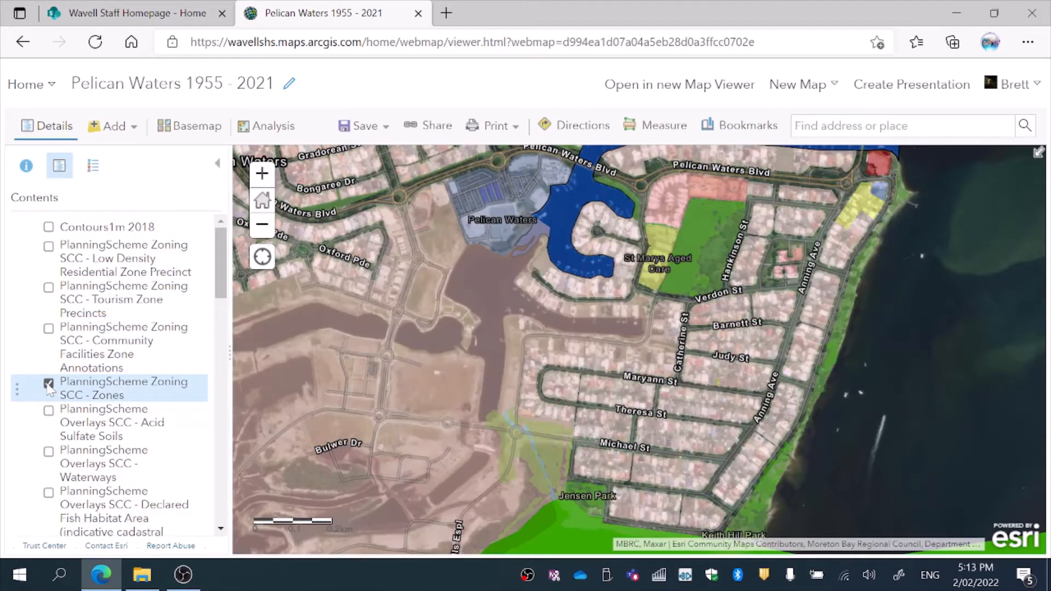
click(71, 388)
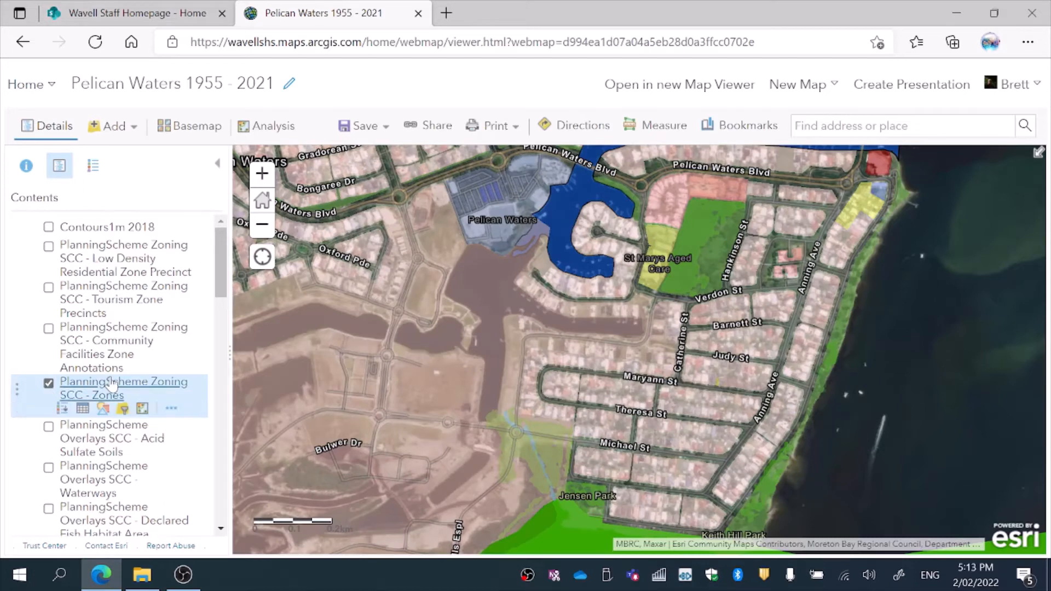
click(170, 409)
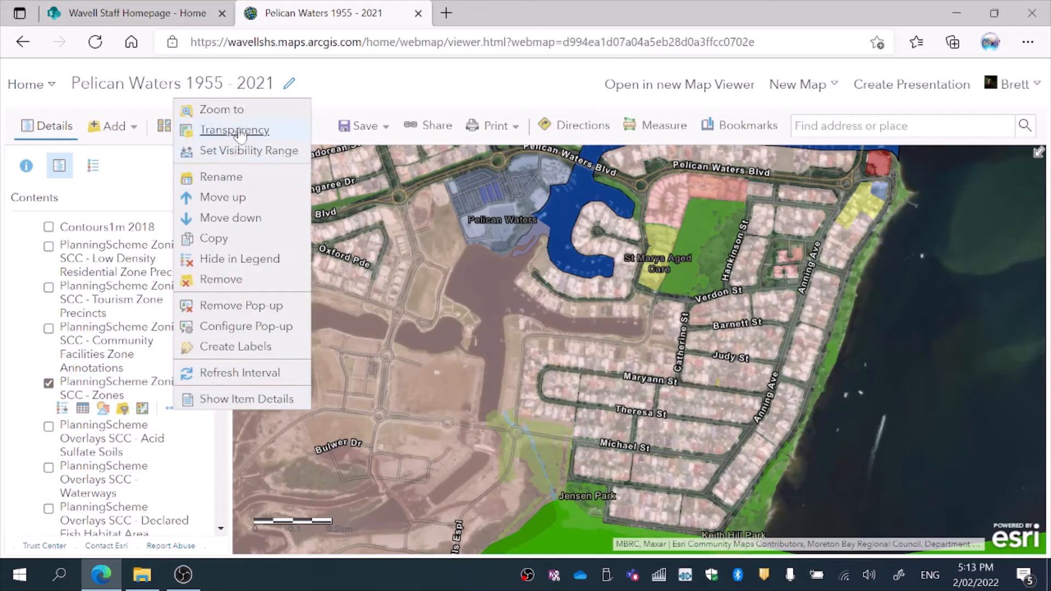
mouse_move(241, 136)
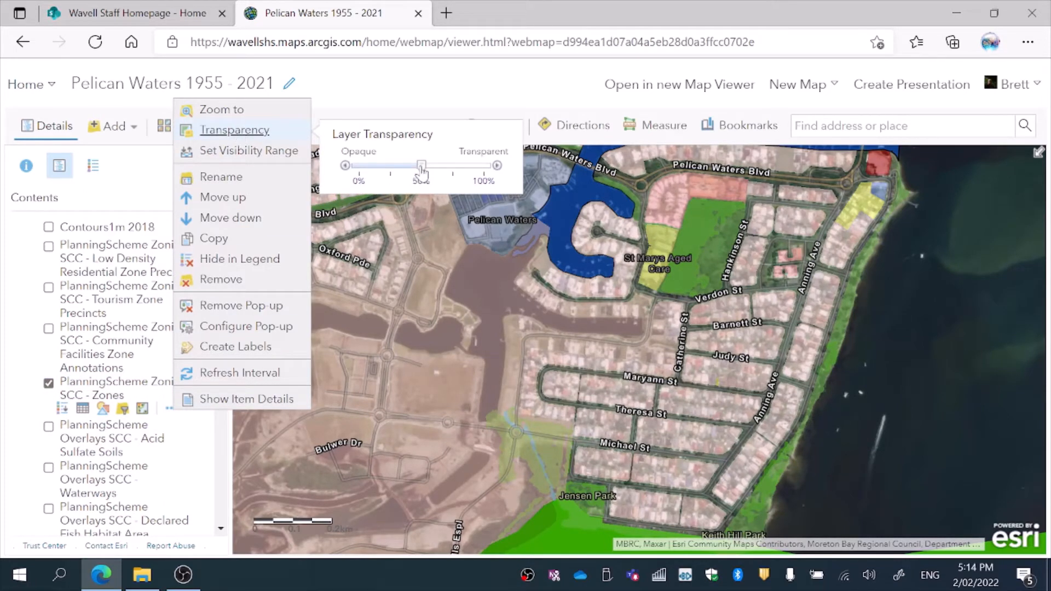
drag(421, 165, 359, 166)
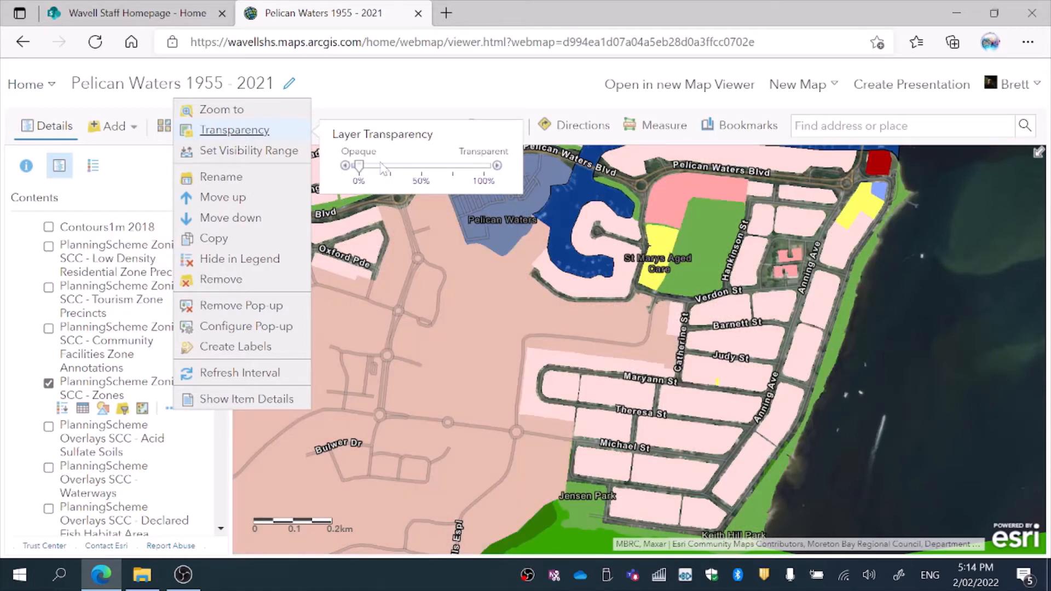
drag(360, 172, 422, 174)
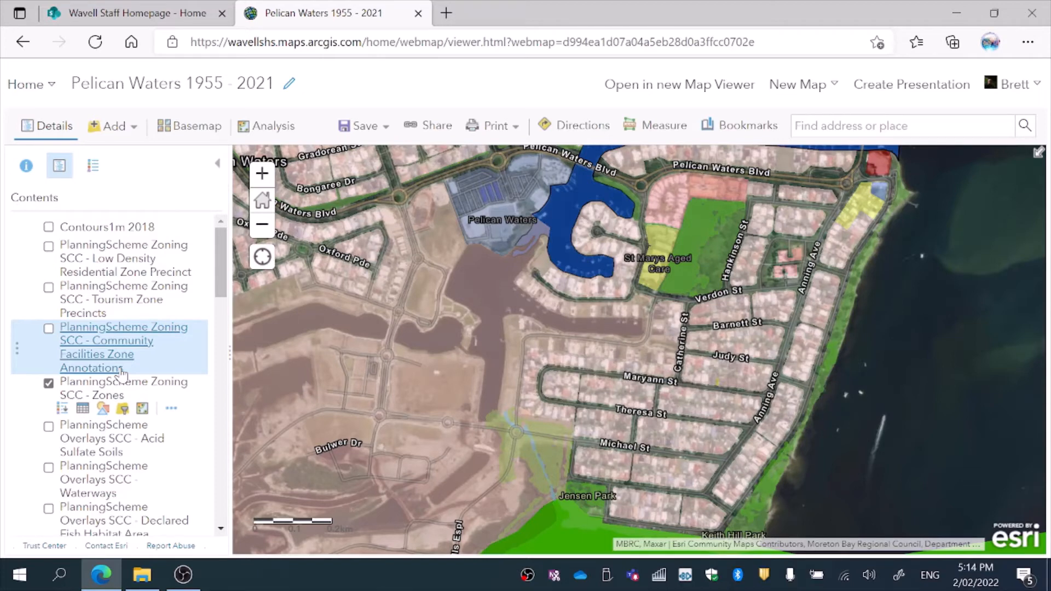
Step: Hide the Zones layer and start a layer search across ArcGIS Online
click(49, 383)
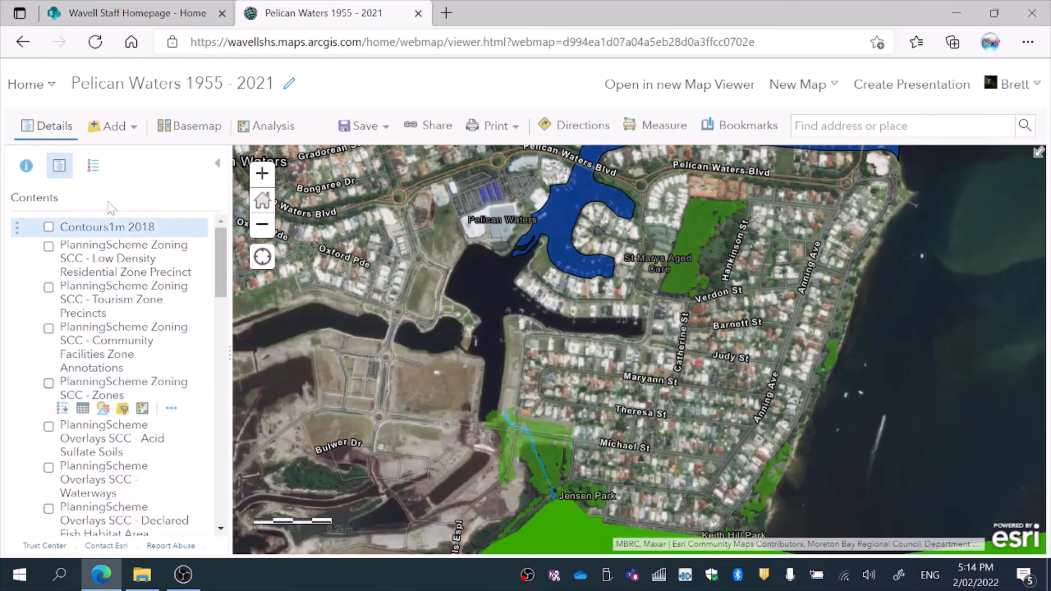
click(134, 133)
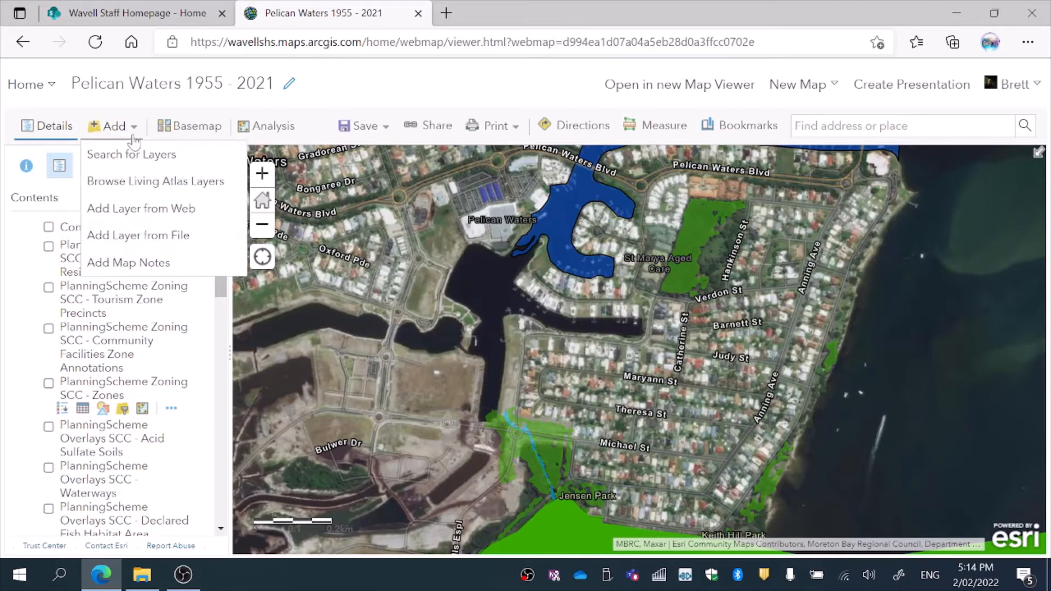
click(135, 155)
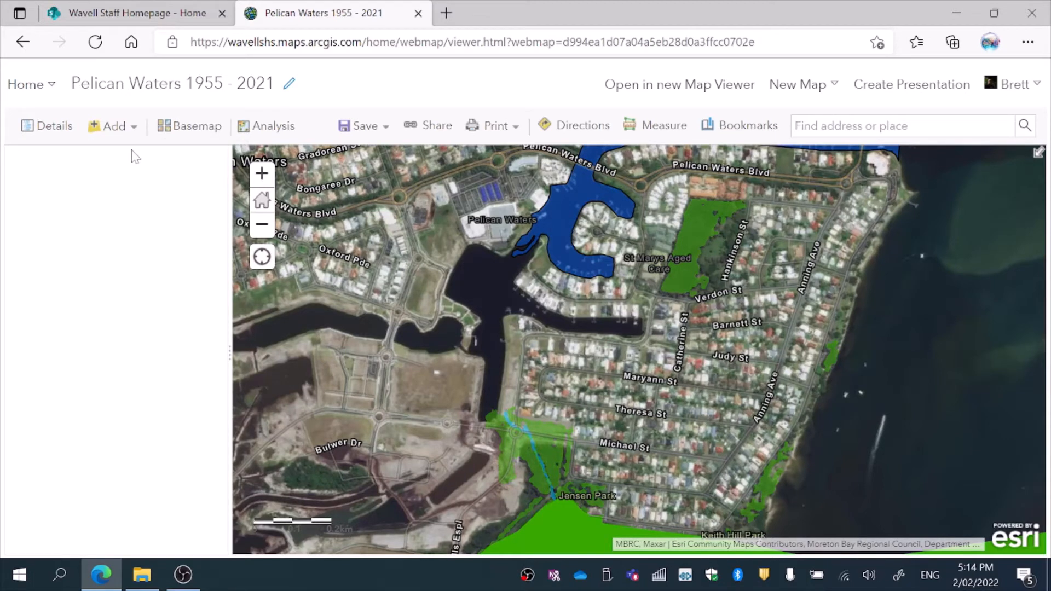
click(152, 172)
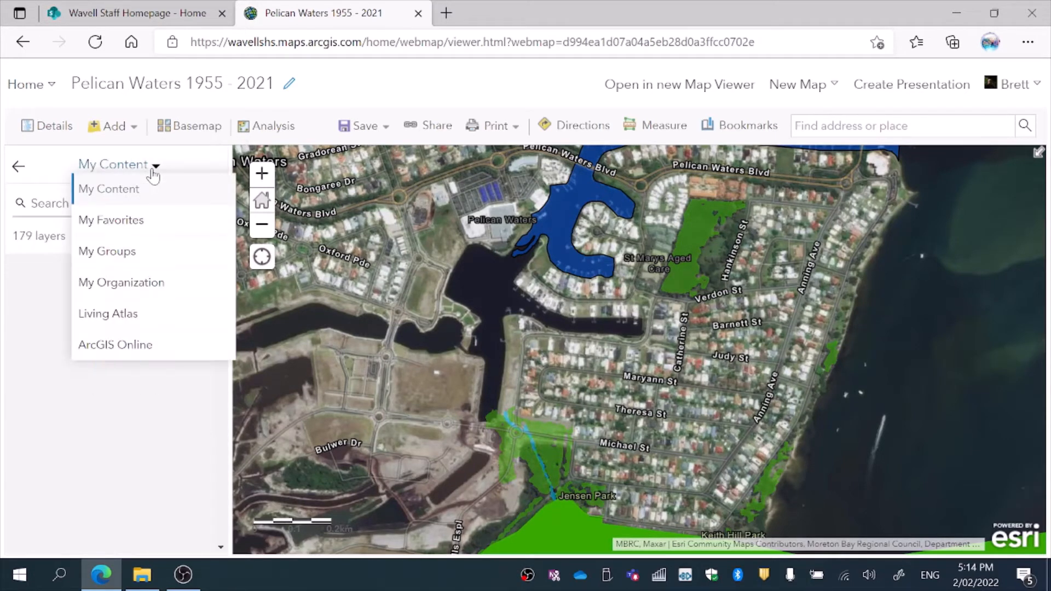
click(121, 355)
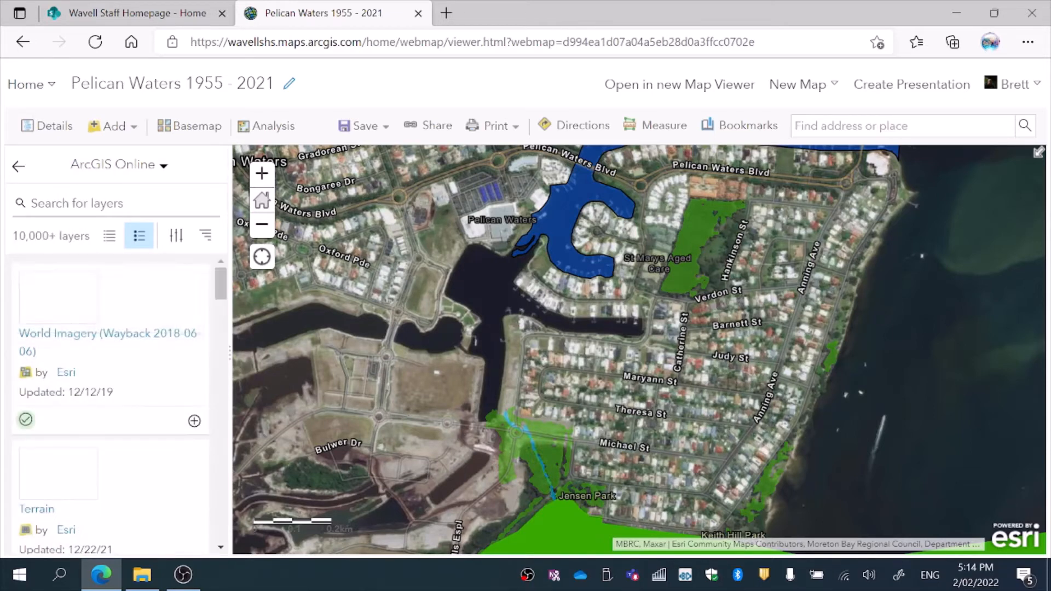
Step: Search for Sunshine Coast council layers, then go back to the map's contents
click(77, 203)
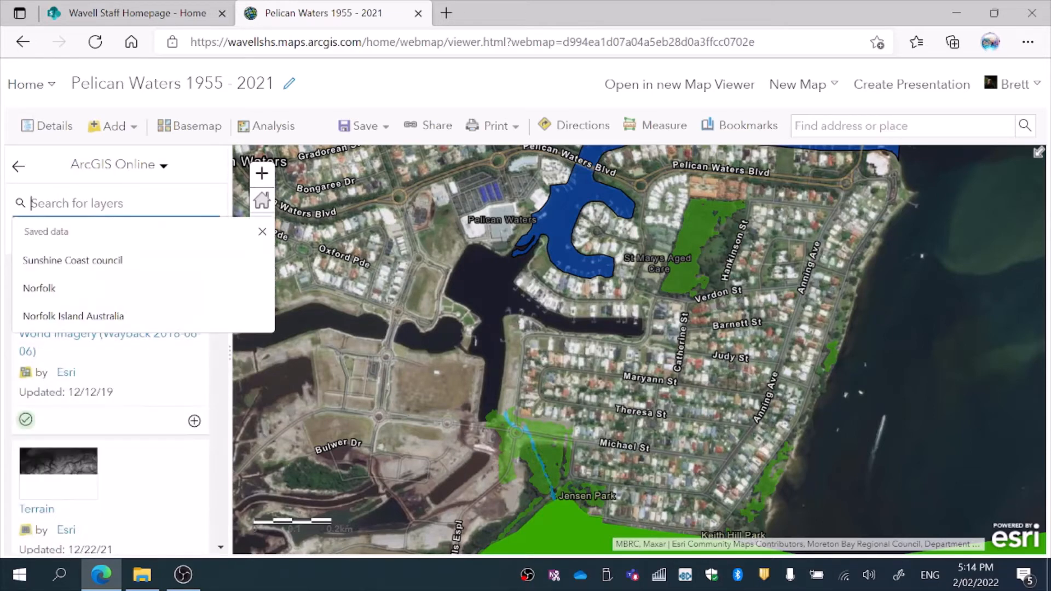
click(77, 261)
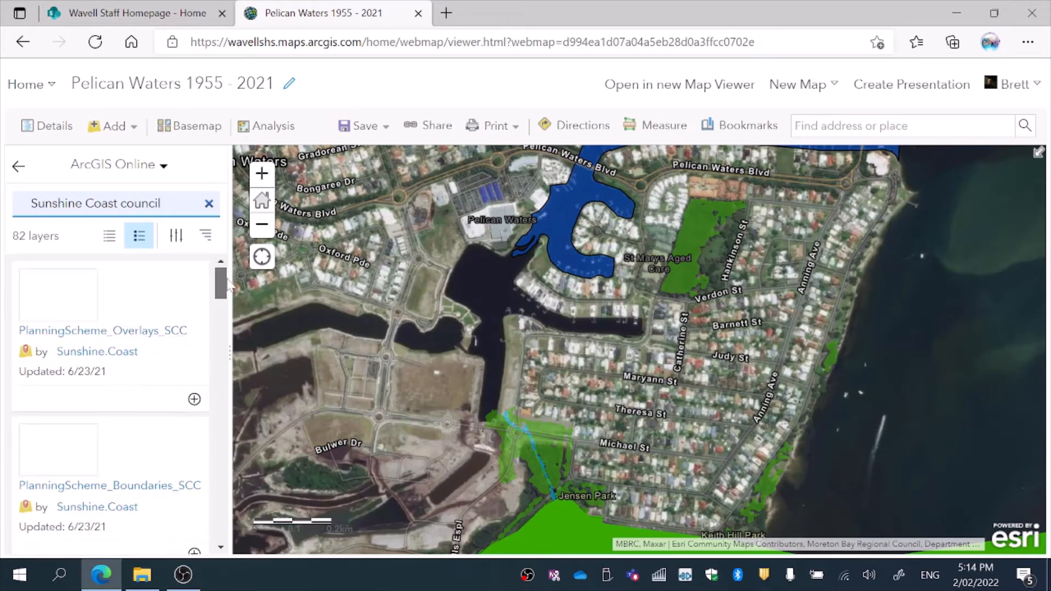
drag(223, 283, 198, 273)
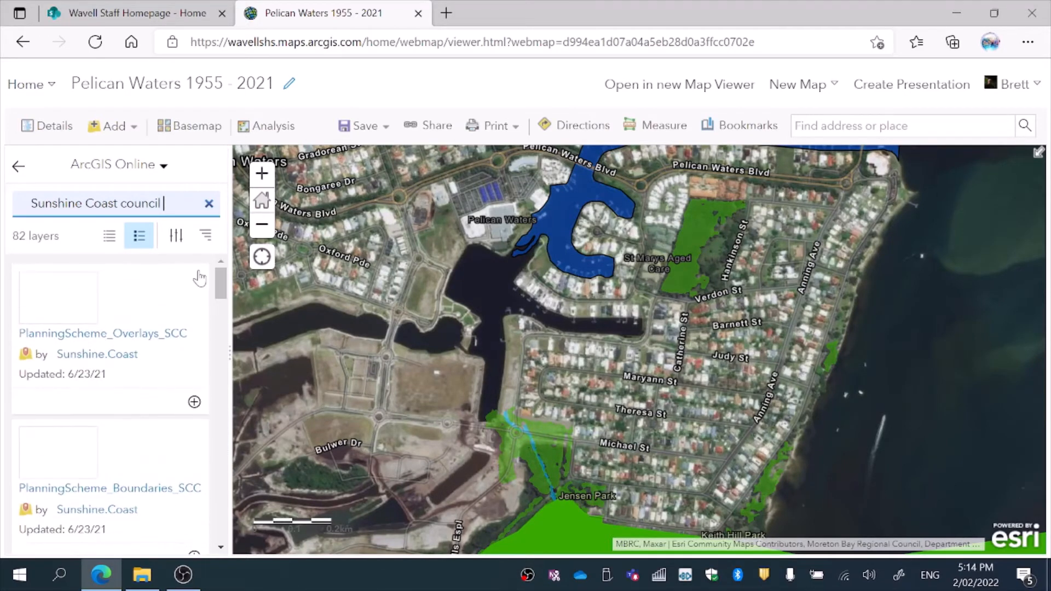
click(50, 128)
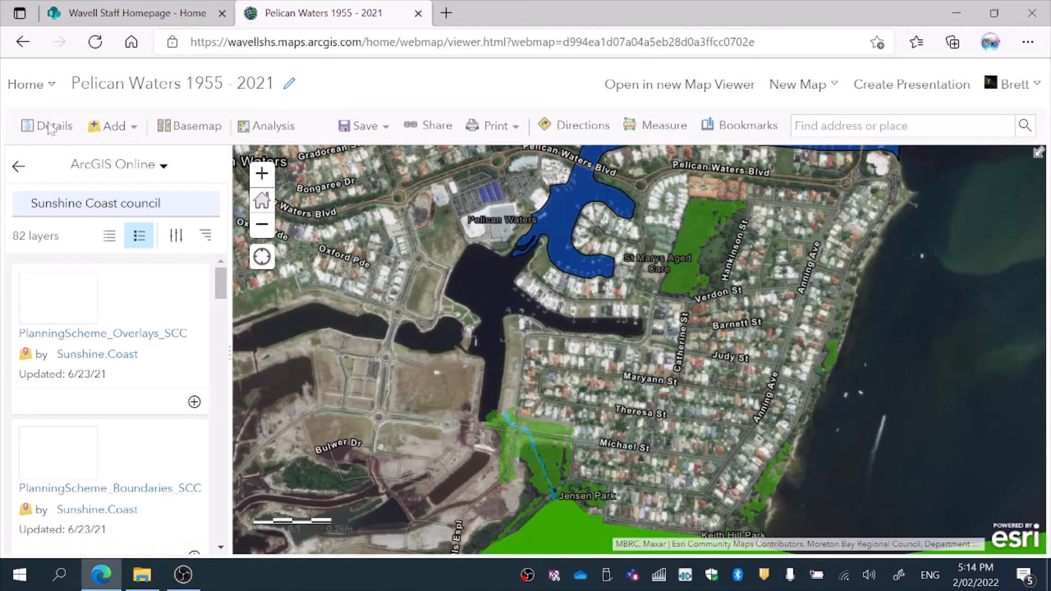
click(50, 129)
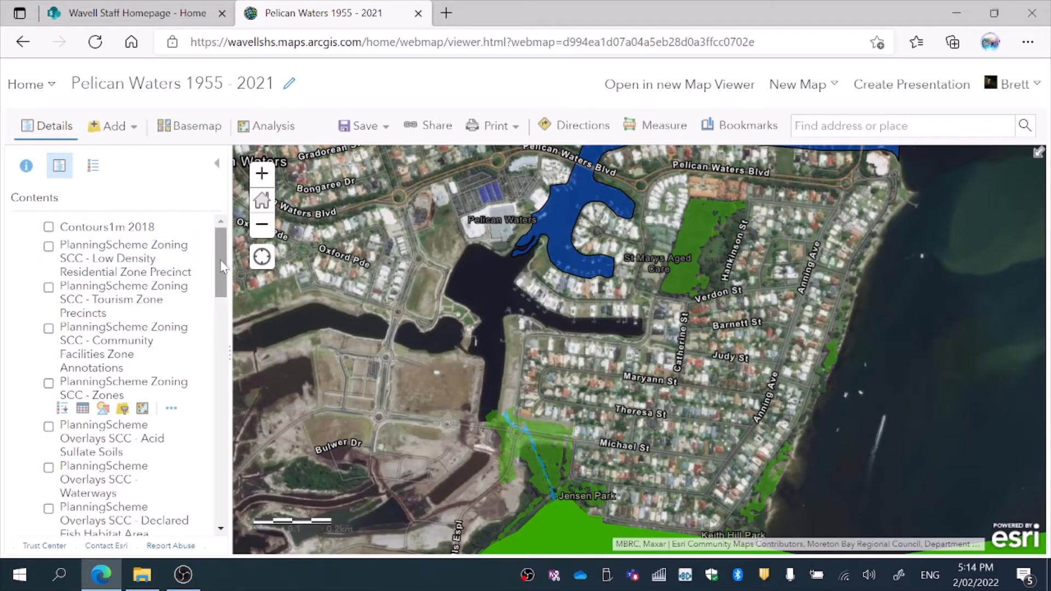
Step: Toggle the Waterways overlay on and off, leaving it hidden
drag(222, 267, 224, 294)
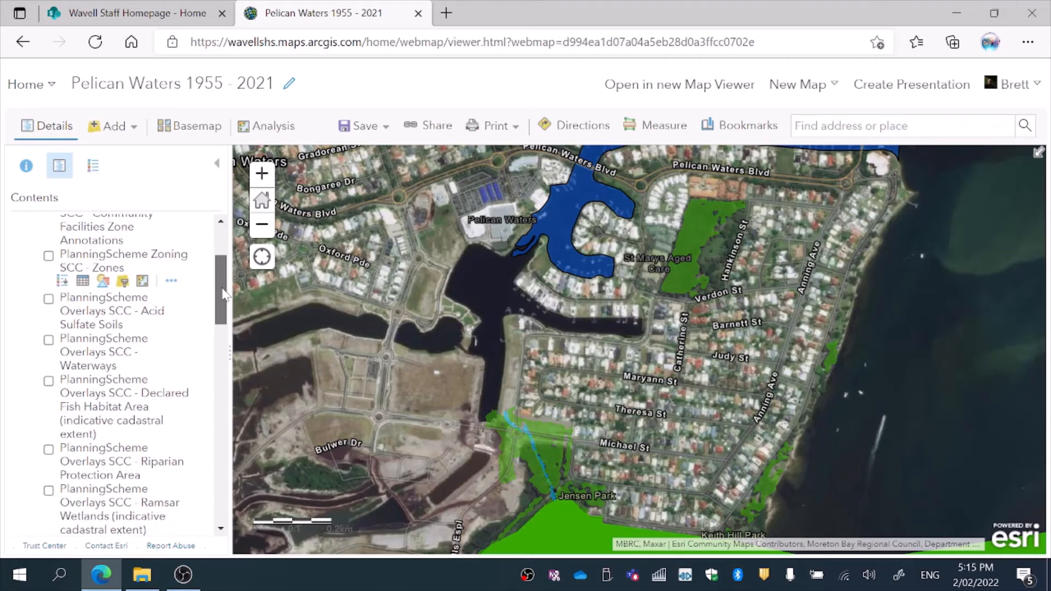
click(49, 340)
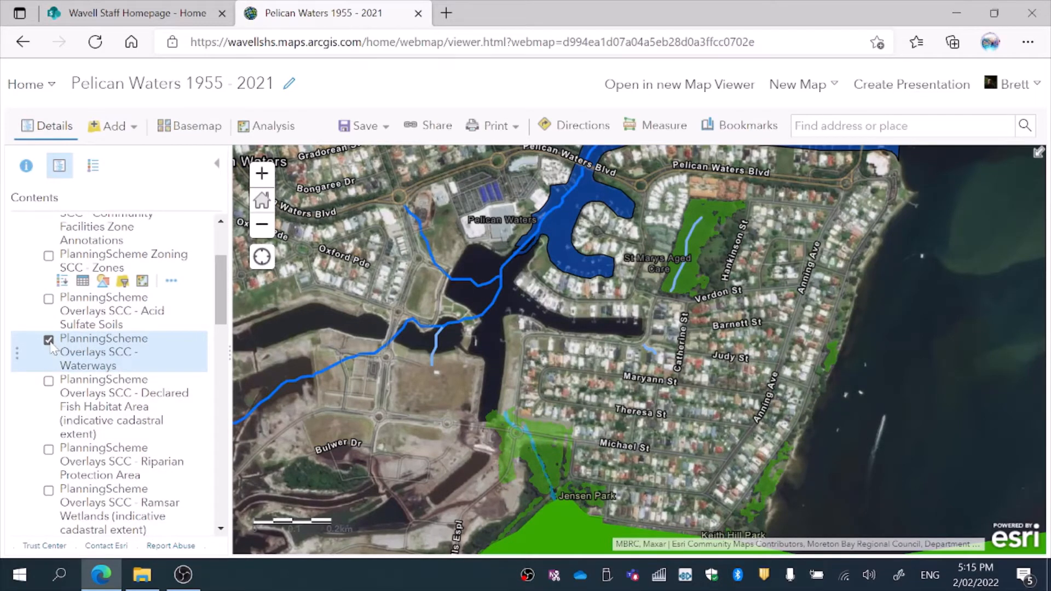
click(49, 340)
click(48, 340)
click(49, 341)
click(49, 340)
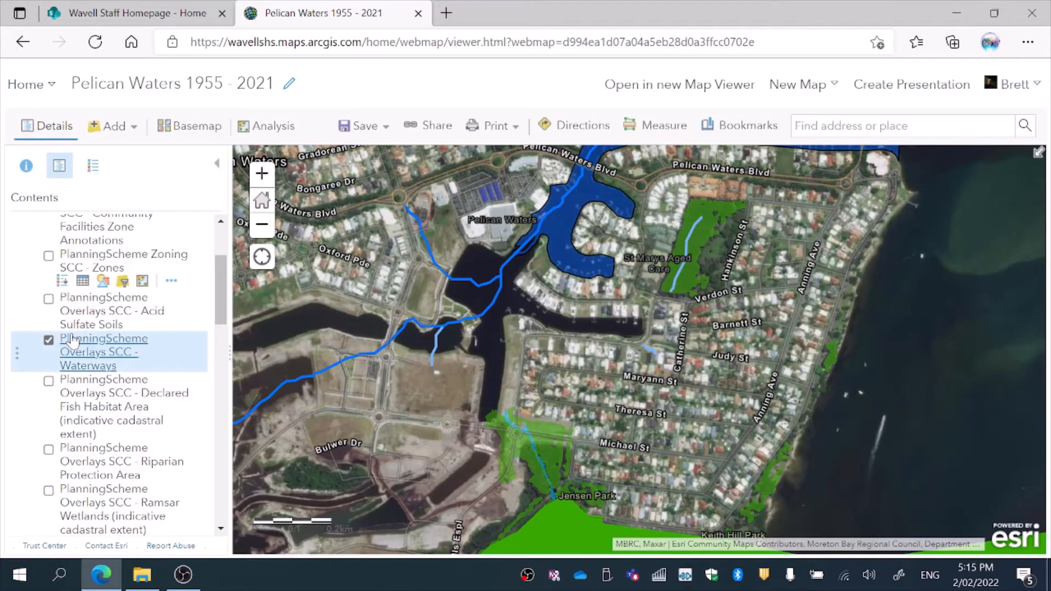
click(48, 340)
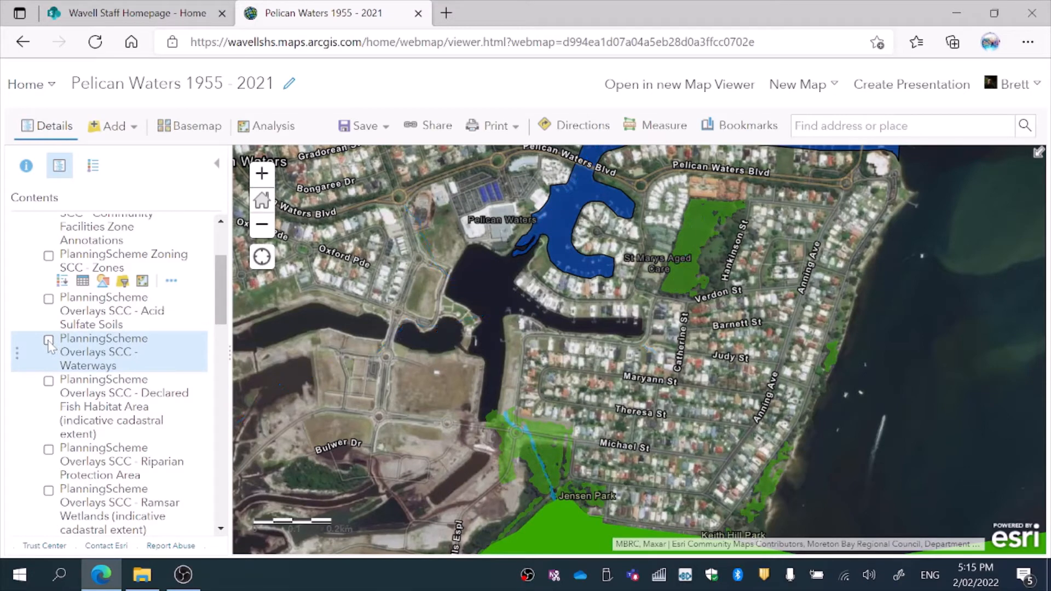
Step: Preview the Declared Fish Habitat Area and Riparian Protection Area layers, leaving both off
click(48, 382)
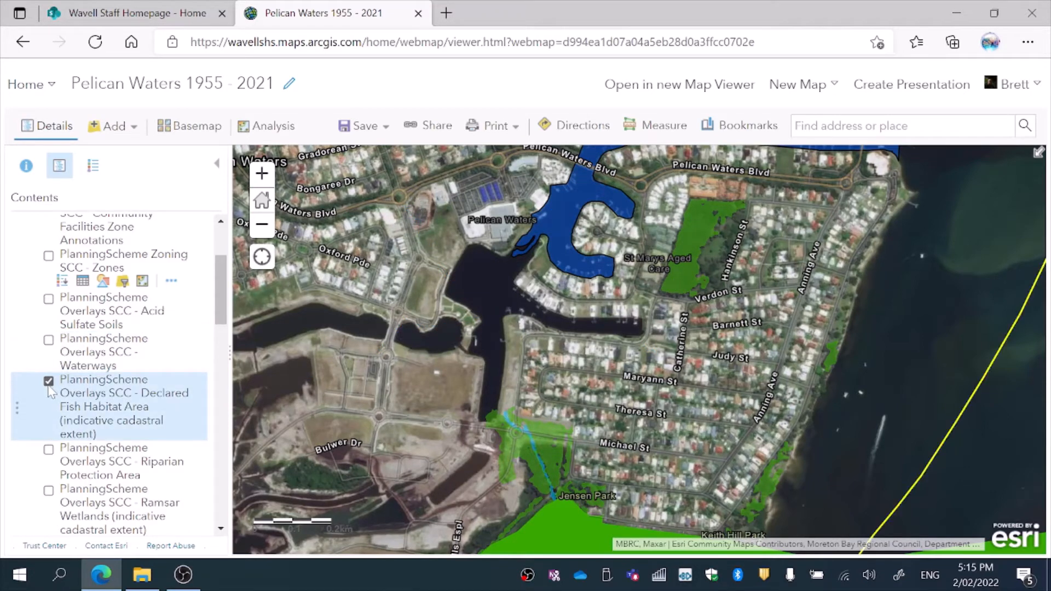
click(48, 383)
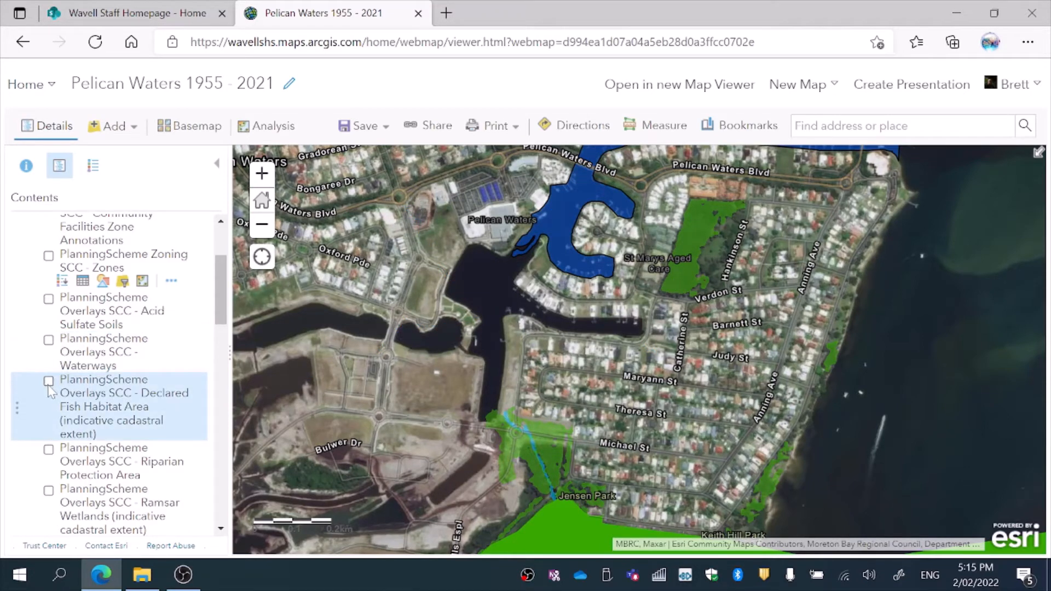
click(49, 449)
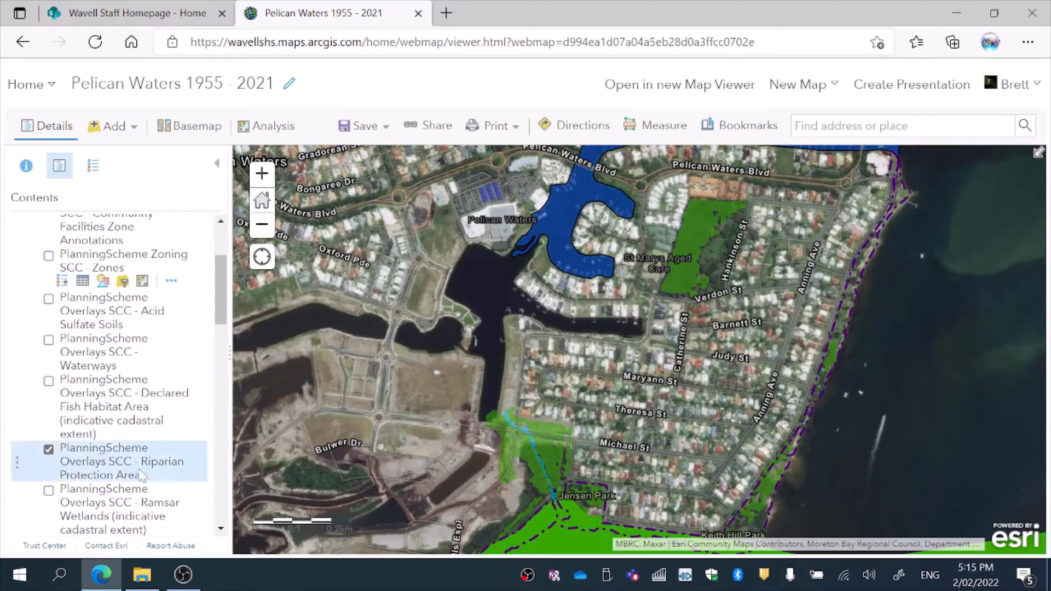
click(49, 449)
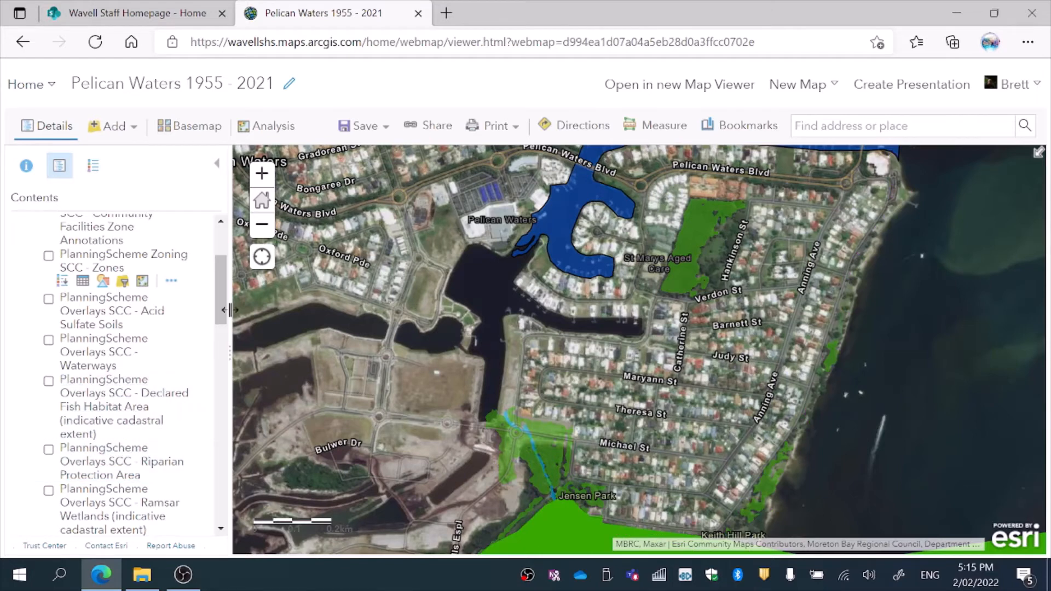
drag(224, 309, 250, 416)
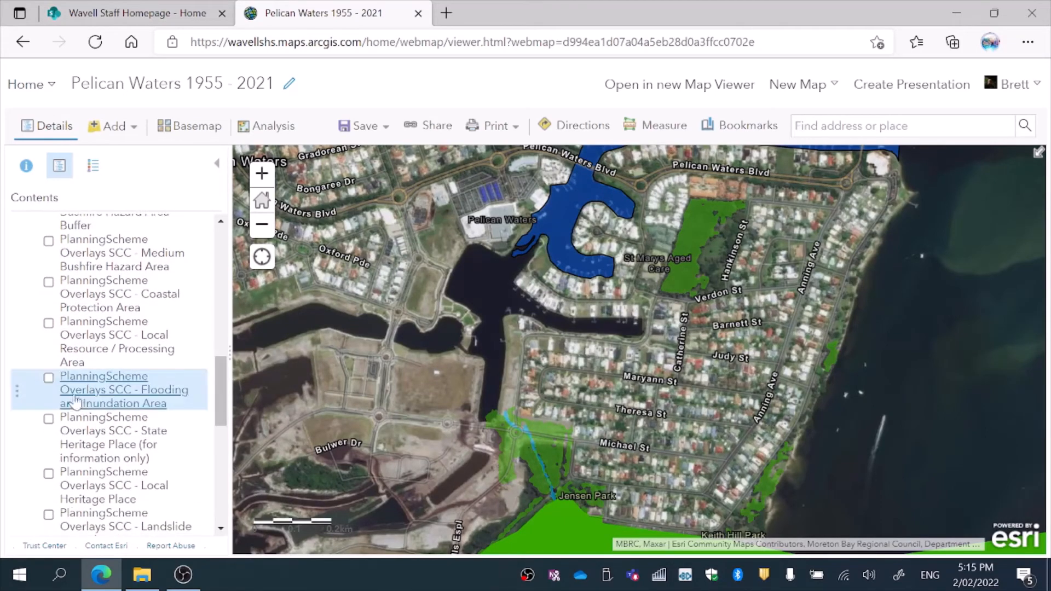
Step: Preview the Flooding and Inundation Area and Acid Sulfate Soils overlays, leaving both hidden
click(48, 379)
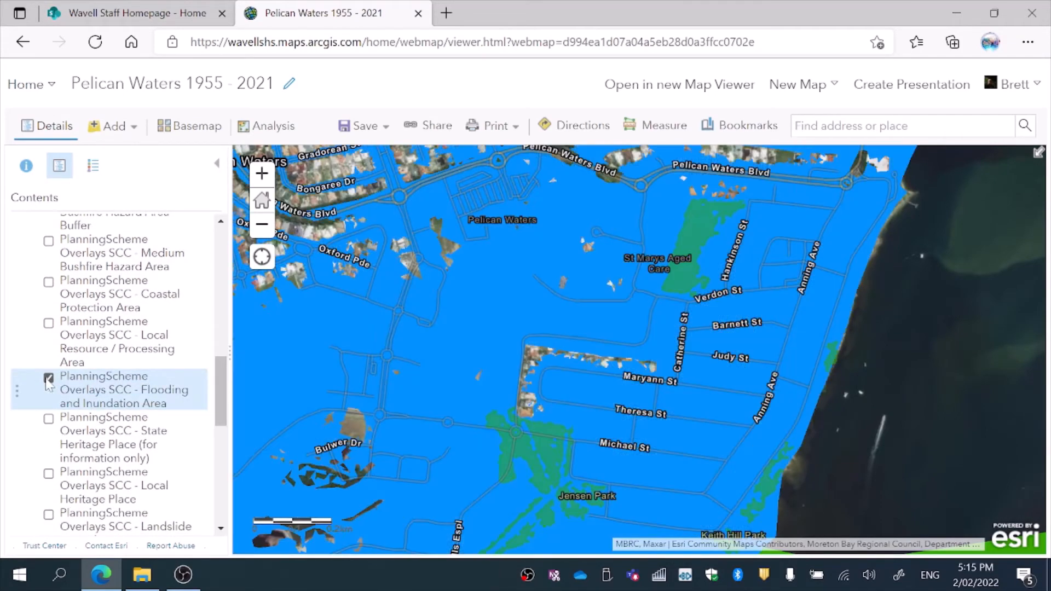
click(49, 379)
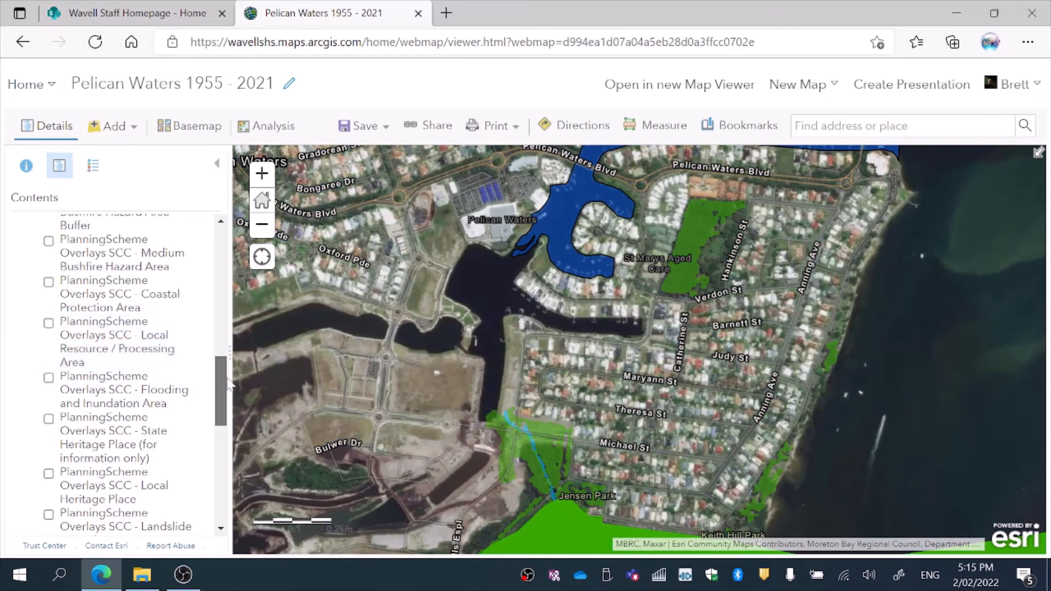
scroll(227, 345, up, 5)
drag(227, 344, 215, 285)
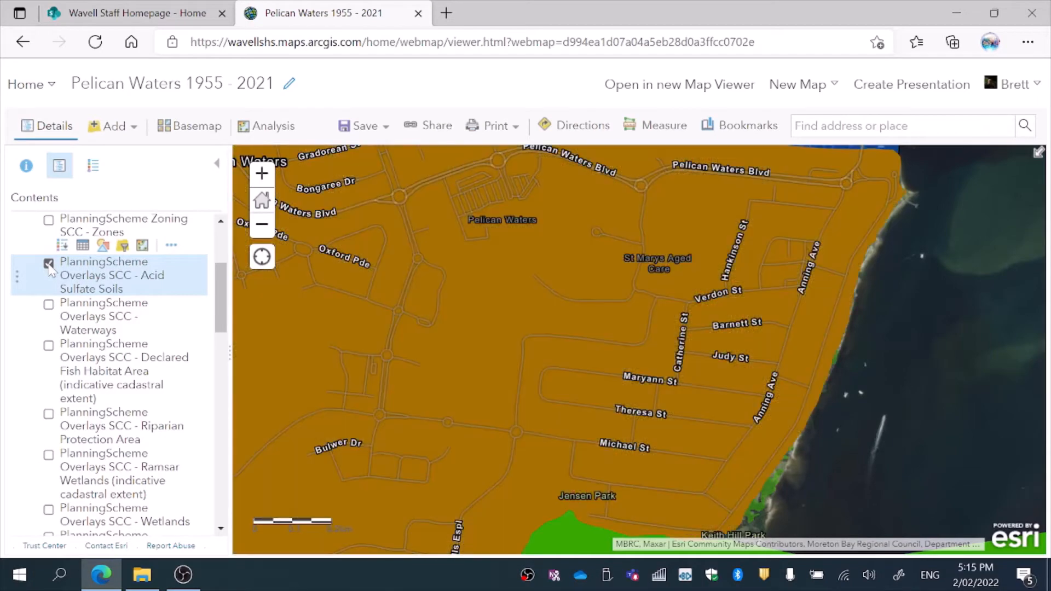
click(49, 264)
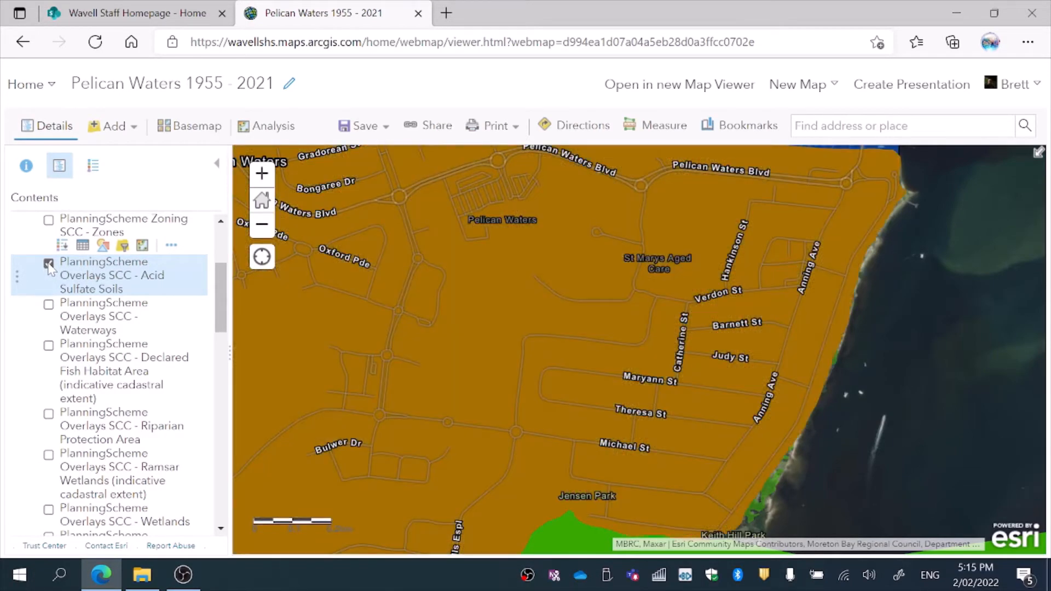
click(48, 265)
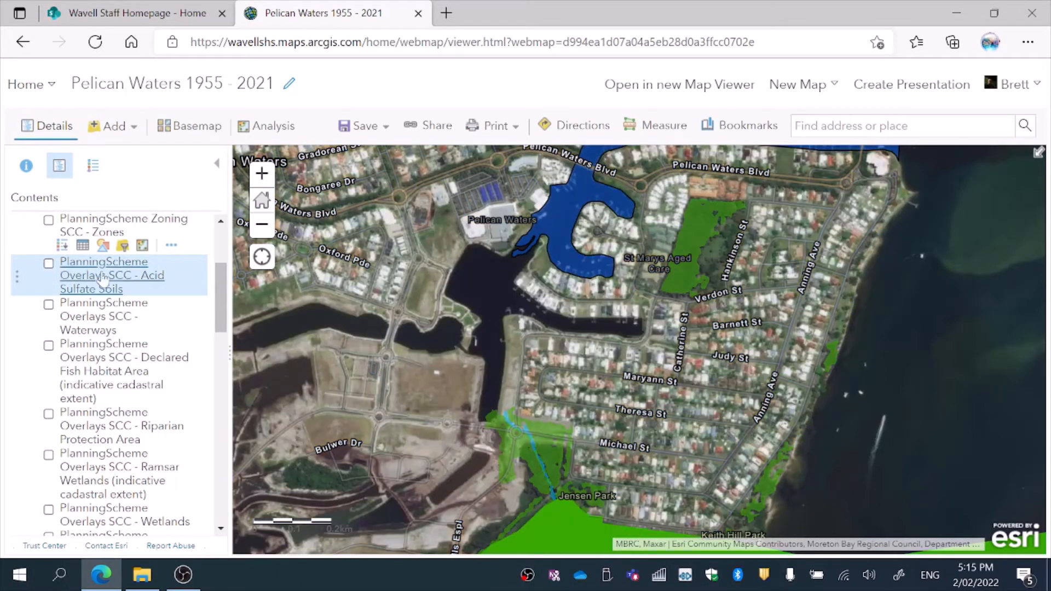
Step: Turn on Utilities SCRC, inspect its Telecommunication Network sublayer, then collapse and hide the group
drag(223, 292, 242, 387)
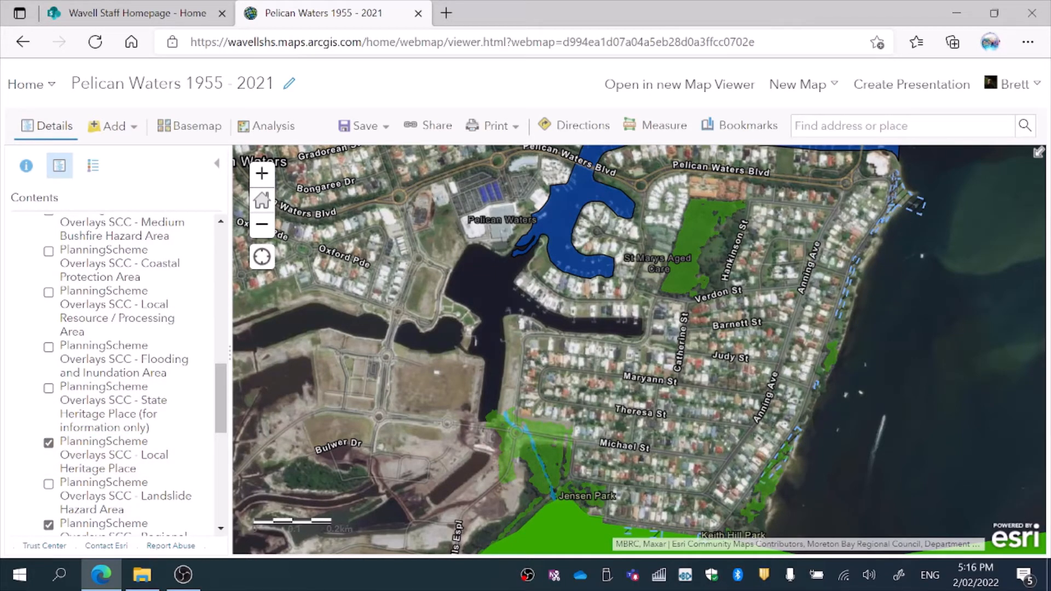
scroll(228, 414, down, 1)
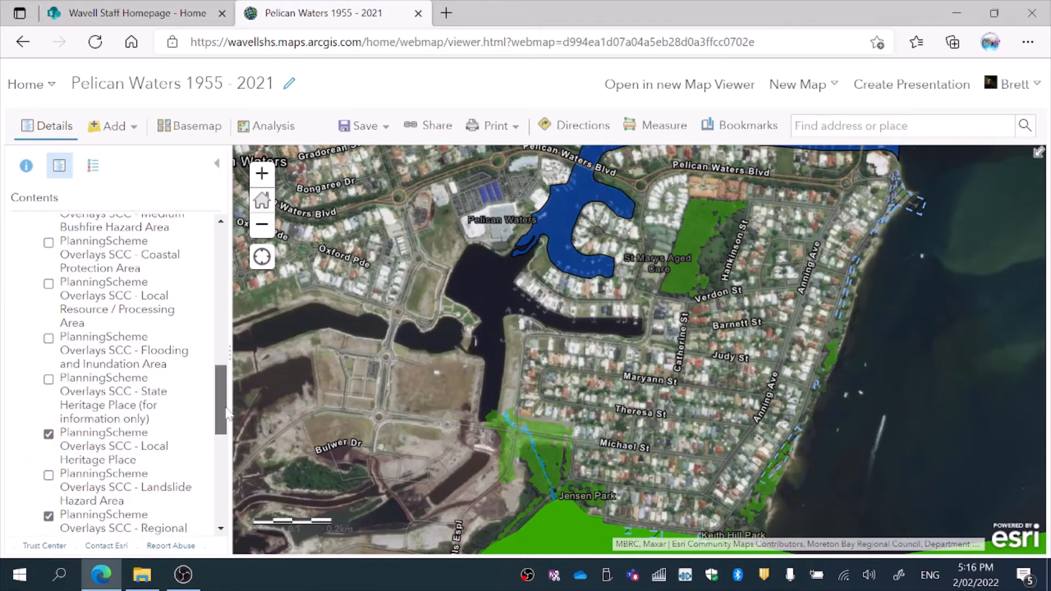
scroll(228, 414, down, 4)
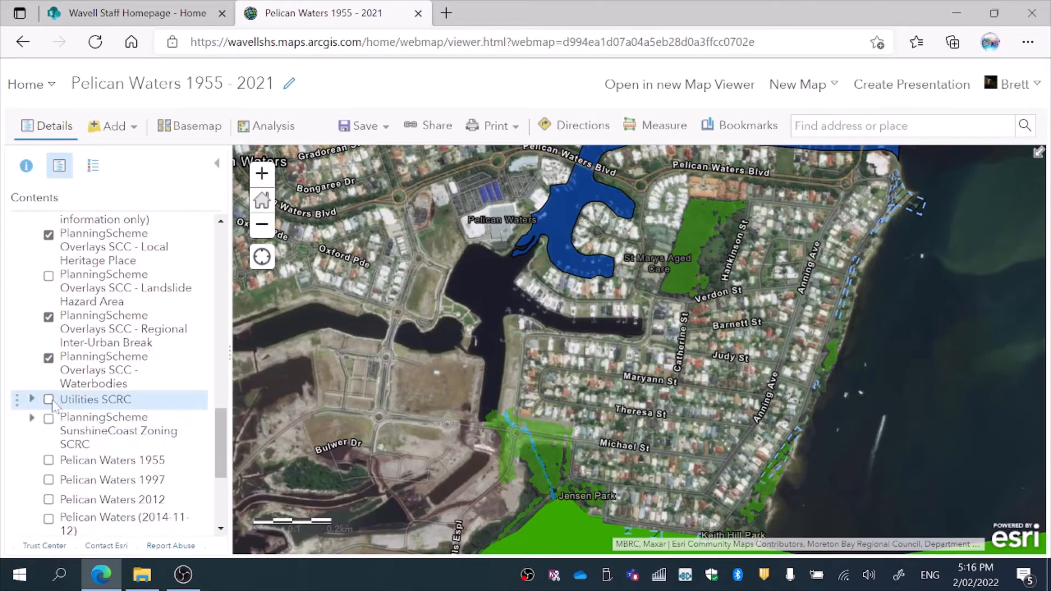
click(49, 400)
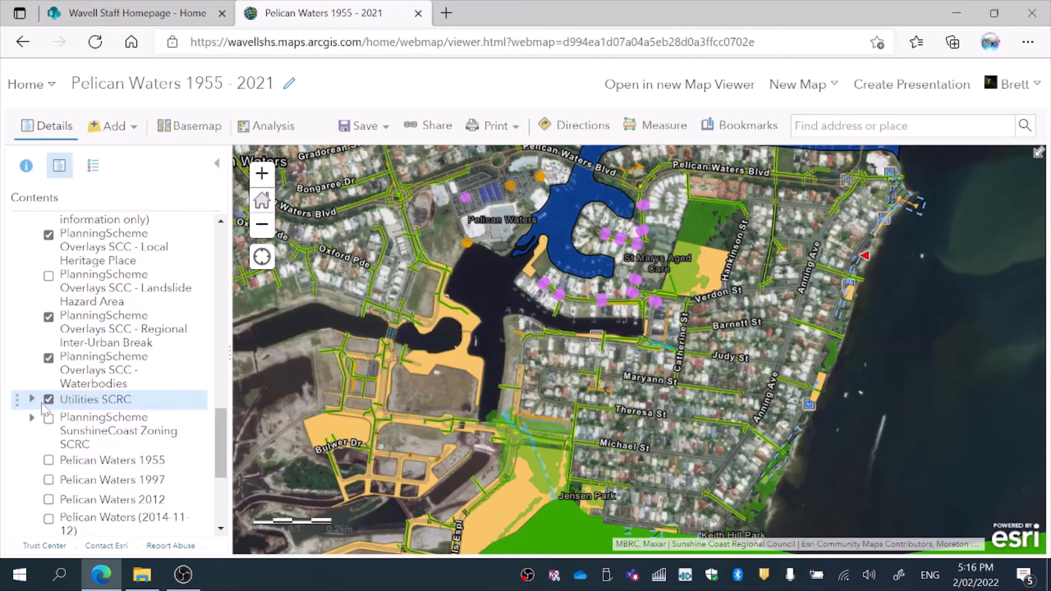
click(32, 399)
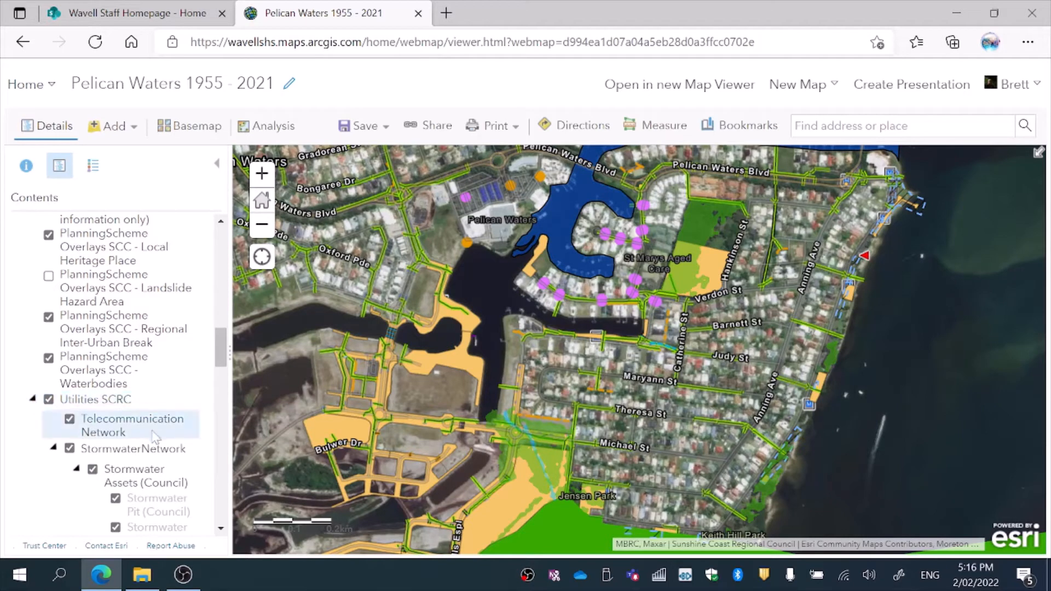
click(131, 419)
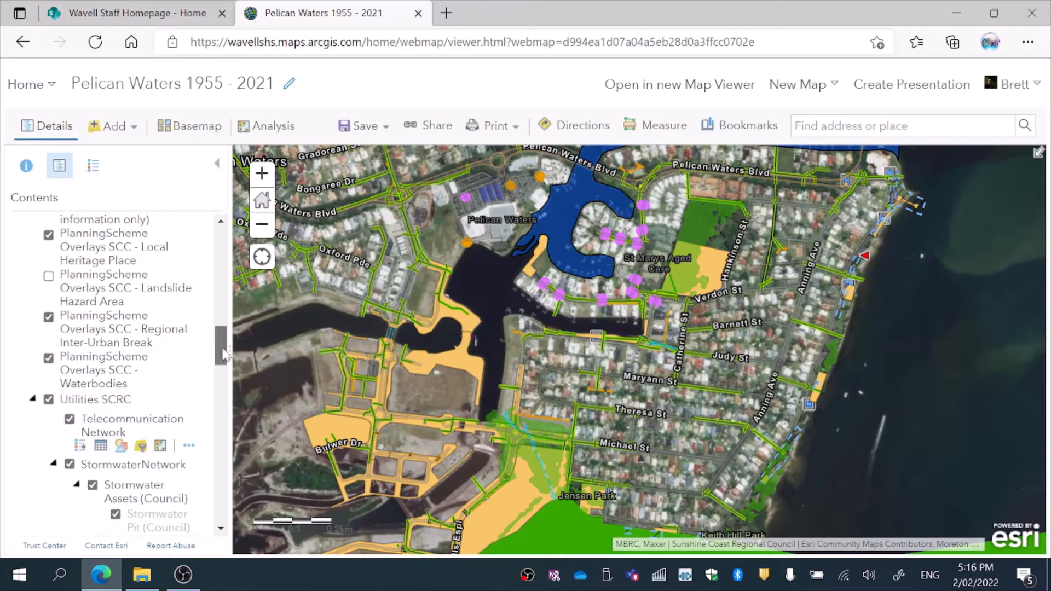
mouse_move(220, 355)
mouse_down()
mouse_move(235, 388)
mouse_move(235, 472)
mouse_move(219, 360)
mouse_up()
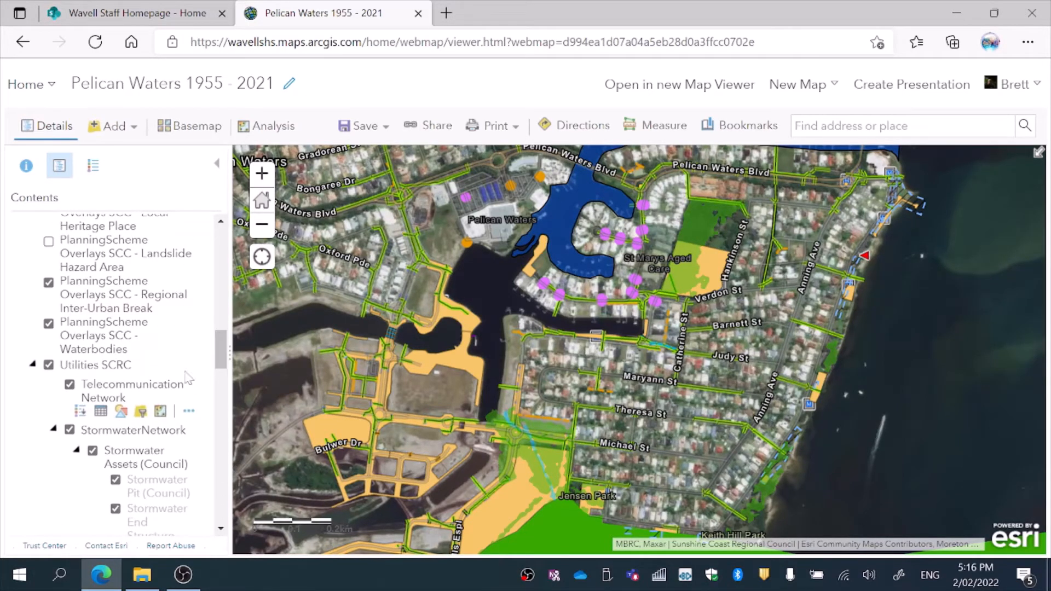
click(33, 364)
click(49, 367)
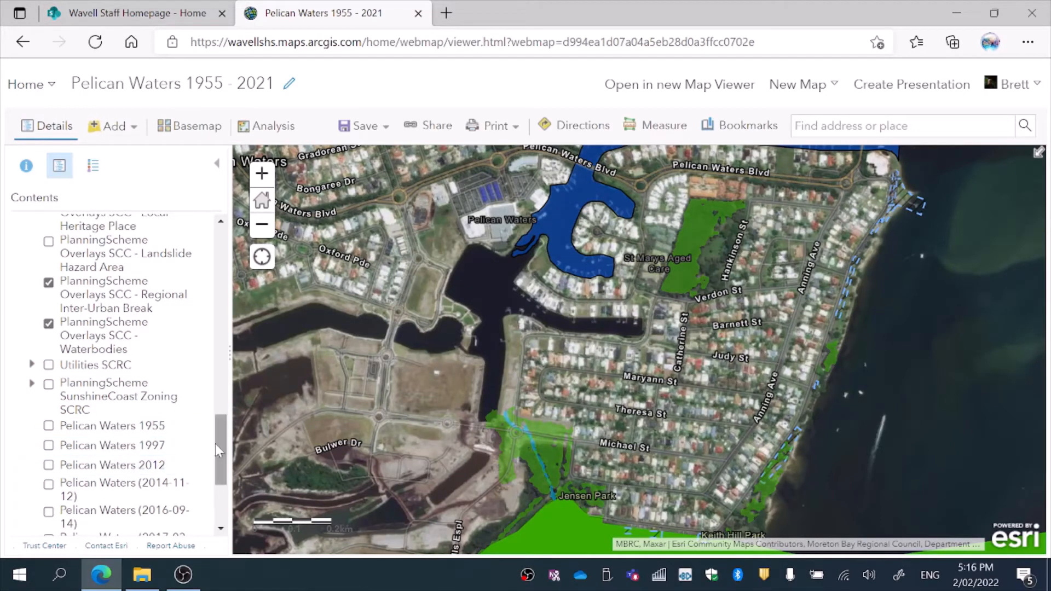
scroll(225, 479, down, 3)
scroll(224, 479, down, 1)
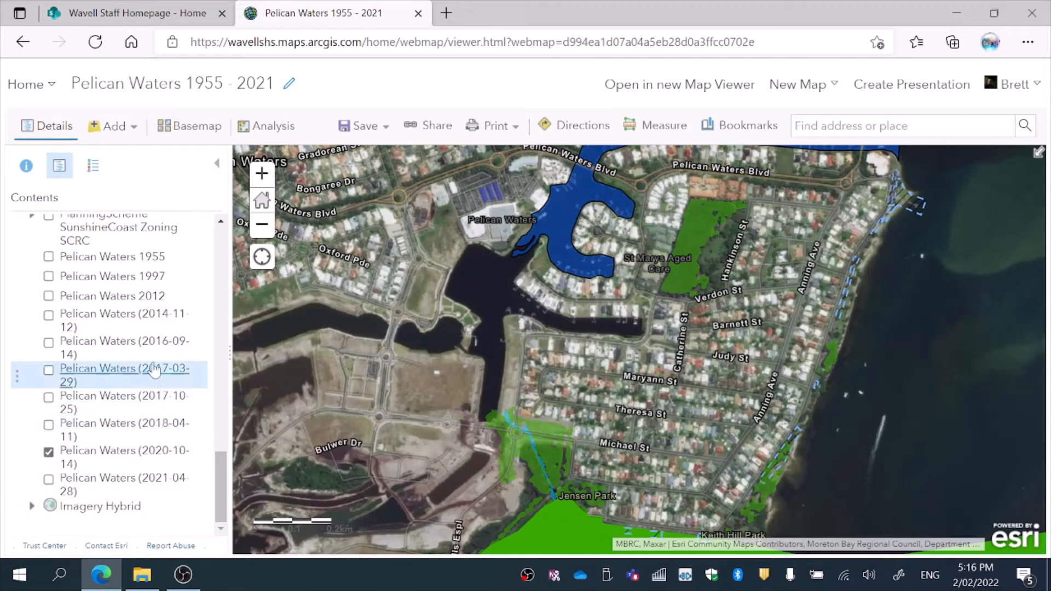
Step: Toggle the Pelican Waters 1955 imagery on and off to compare it with current imagery
click(49, 257)
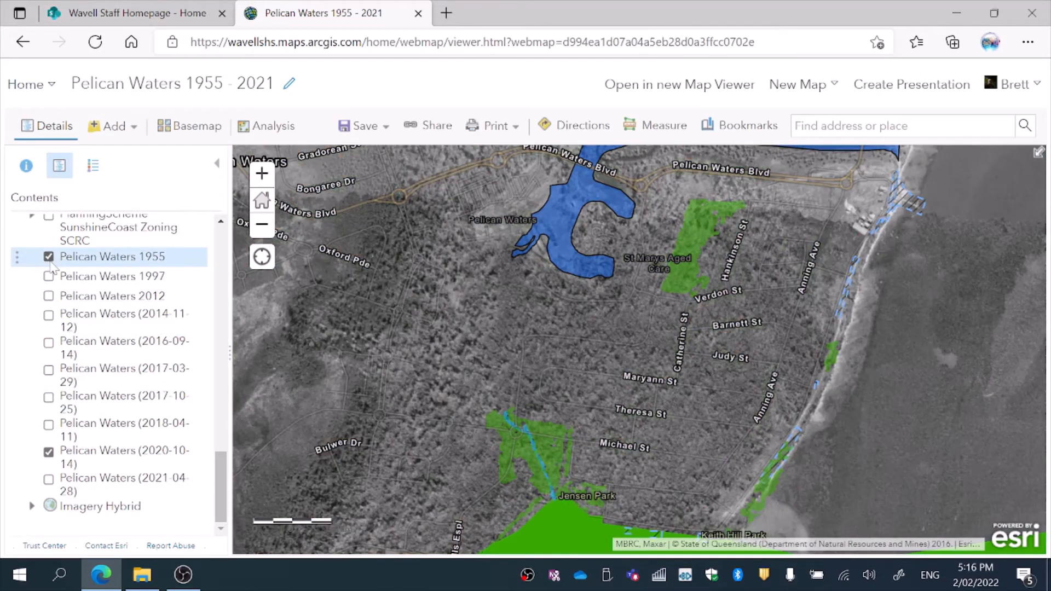
click(49, 258)
click(49, 258)
click(49, 258)
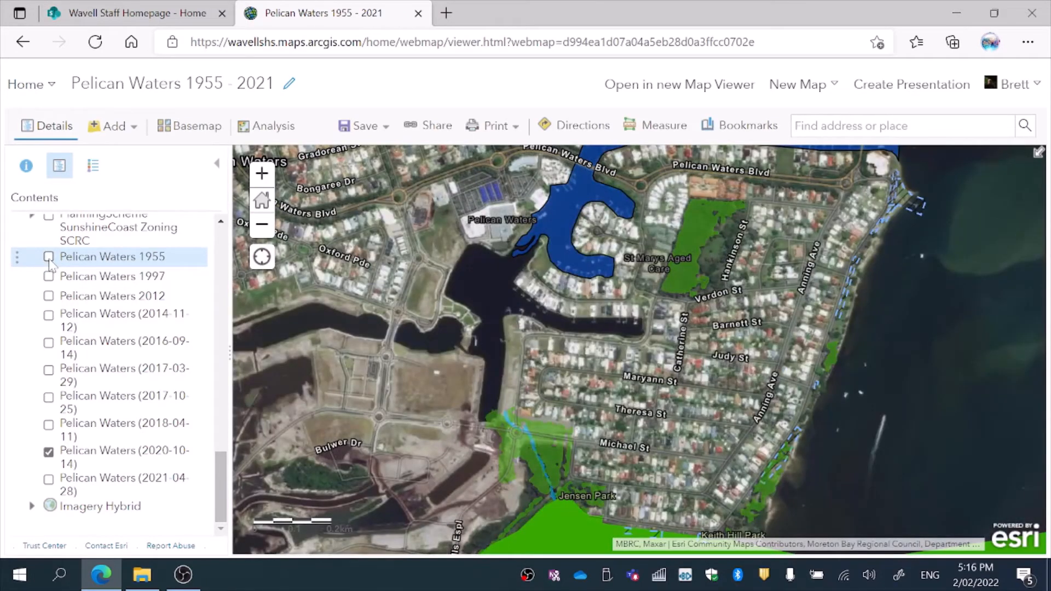
click(49, 258)
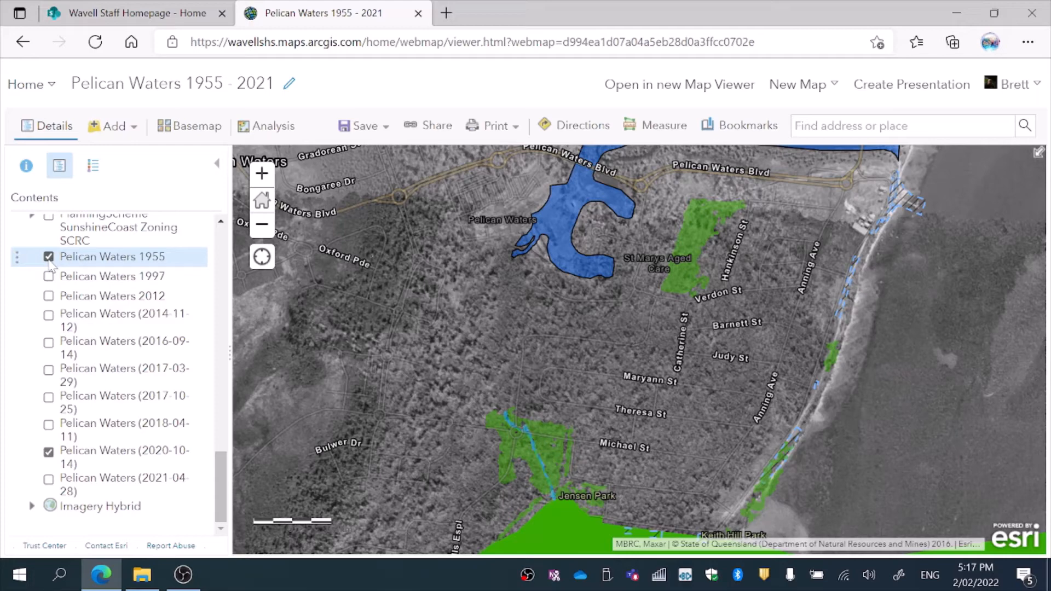
click(49, 257)
click(49, 257)
Step: Turn on the 1997 imagery and flip the 1955 layer over it, leaving 1955 hidden
click(49, 276)
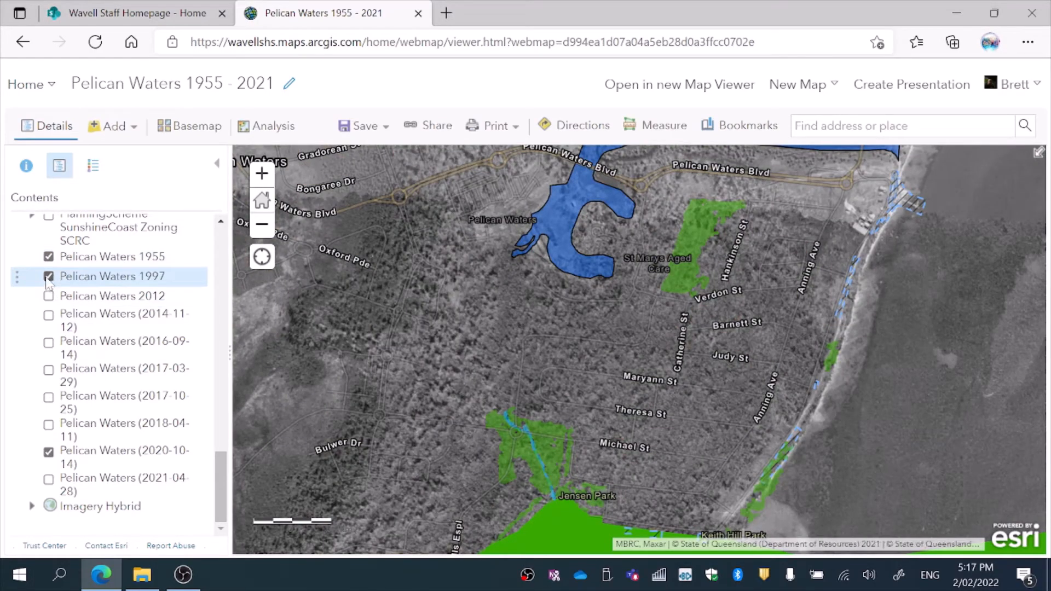
click(49, 258)
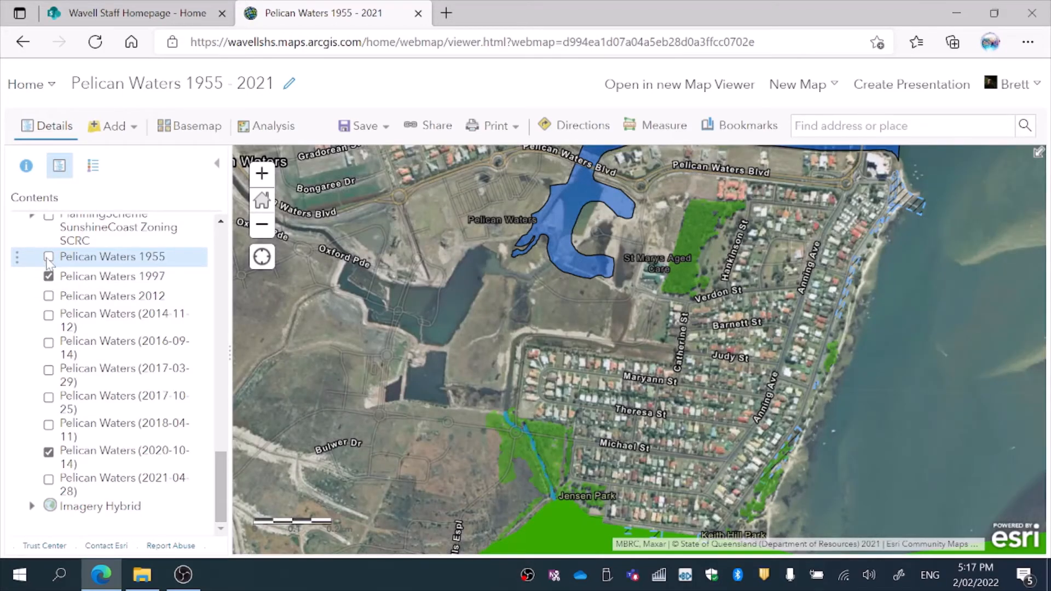
click(48, 258)
click(48, 259)
click(49, 259)
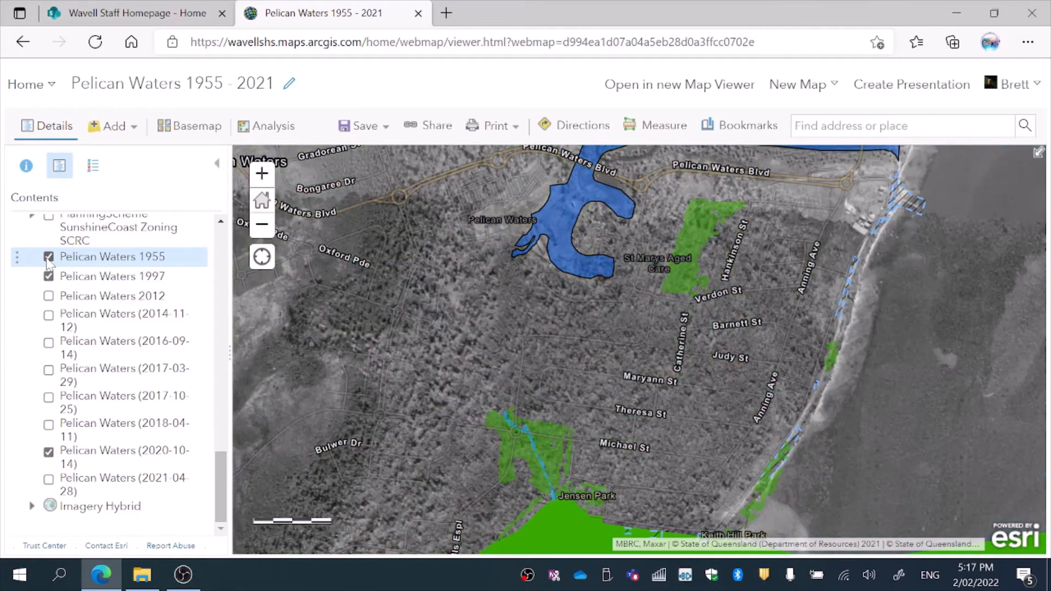
click(49, 258)
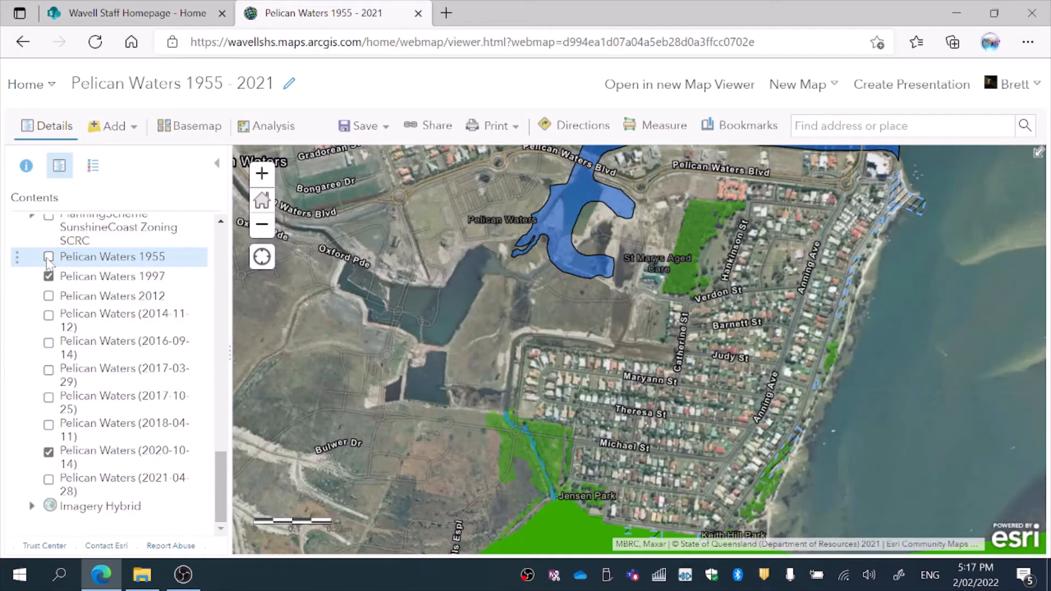
Step: Turn on the Pelican Waters 2012 imagery and hide the 1997 layer
click(49, 295)
click(49, 276)
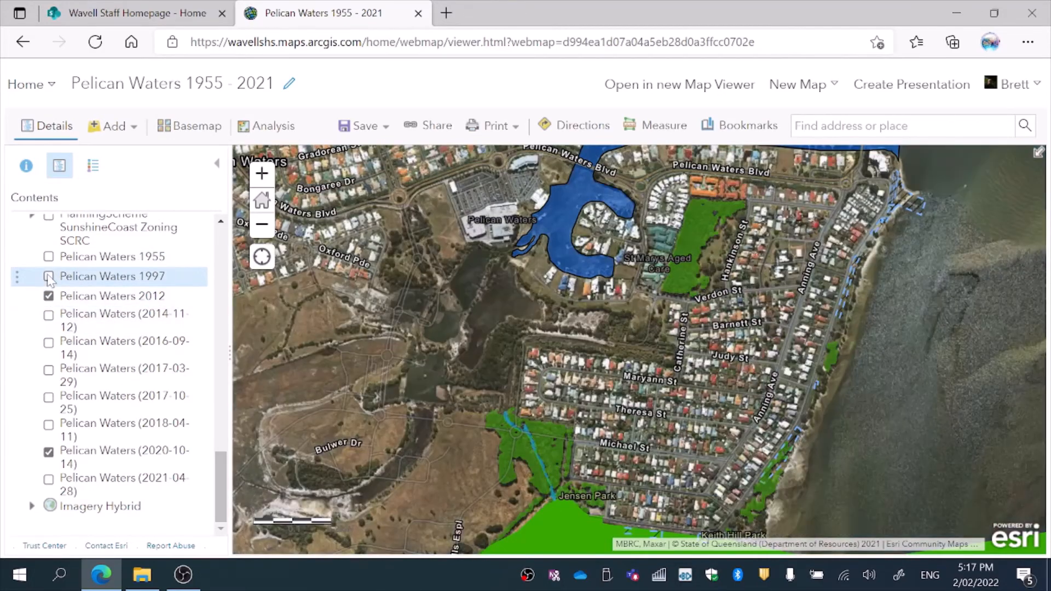
click(49, 276)
click(49, 277)
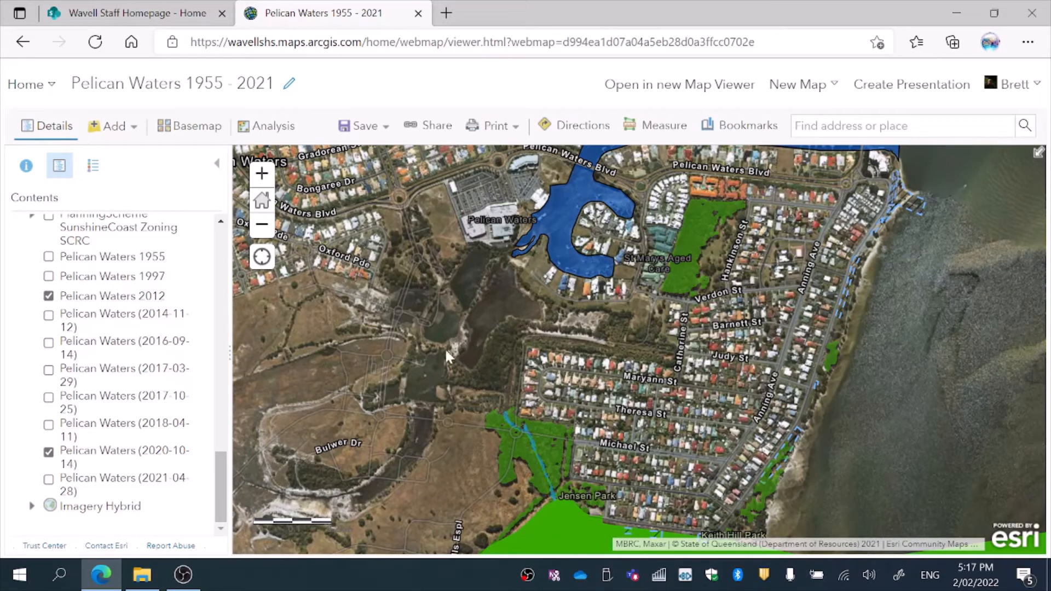
Step: Hide the 2012 and 2020-10-14 imagery, then turn on the 2017-10-25, 2017-03-29, 2016-09-14, 2014-11-12 and 2012 layers
click(48, 296)
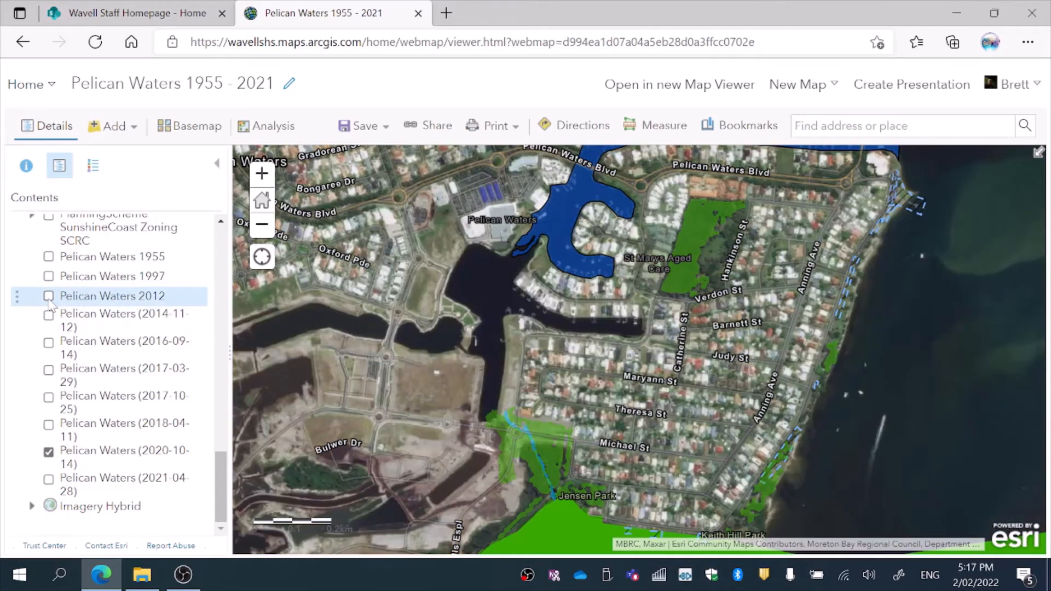
click(49, 296)
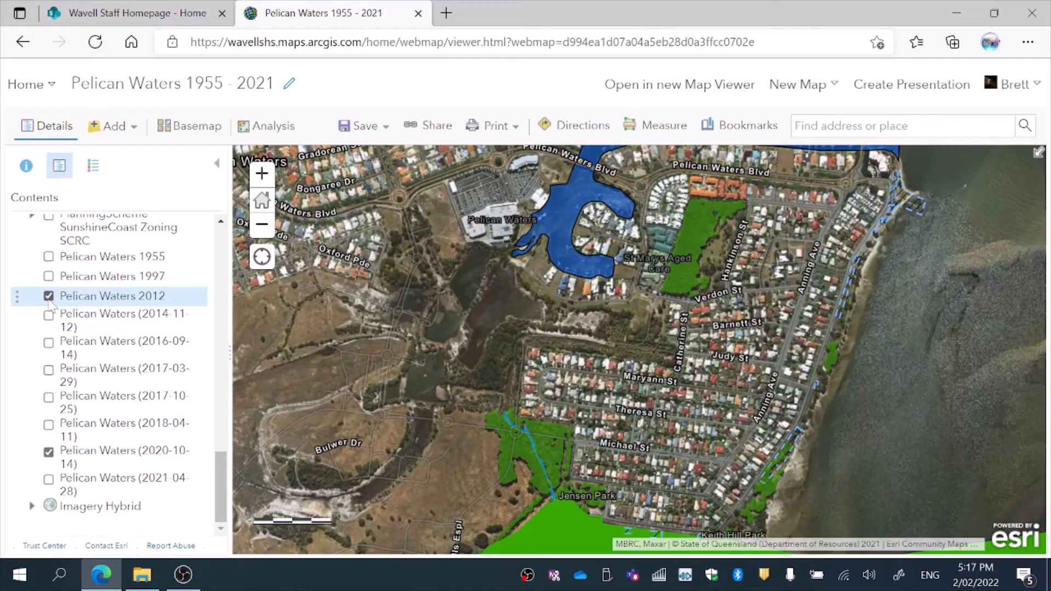
click(49, 296)
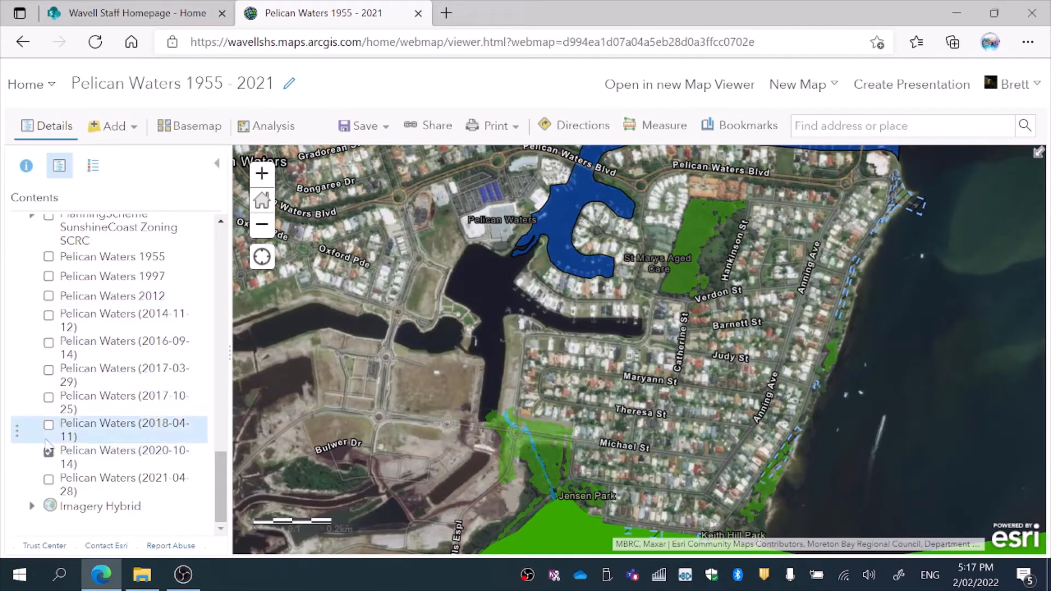
click(49, 453)
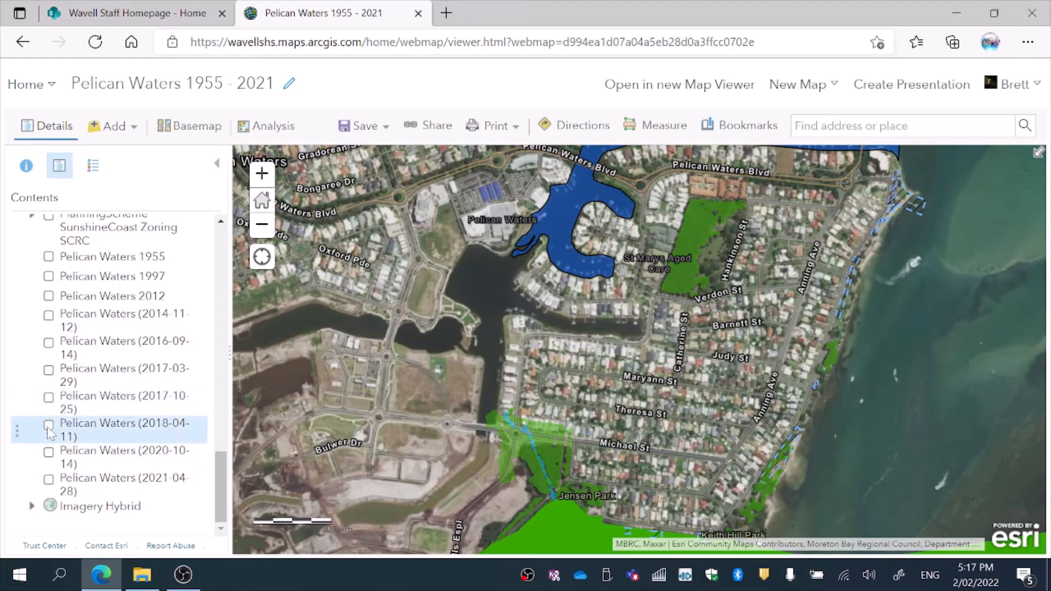
click(49, 398)
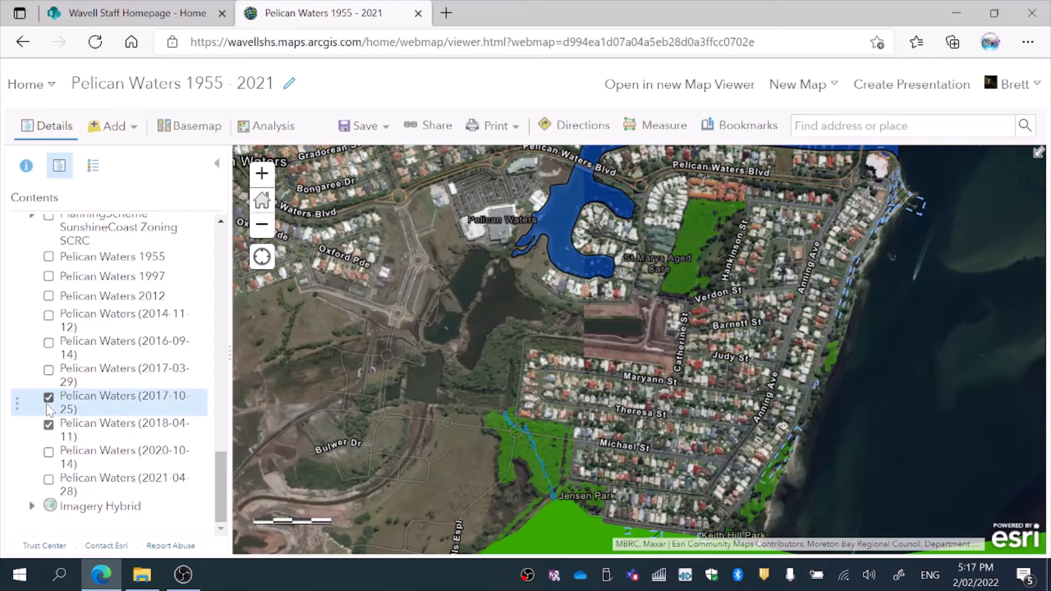
click(49, 370)
click(48, 344)
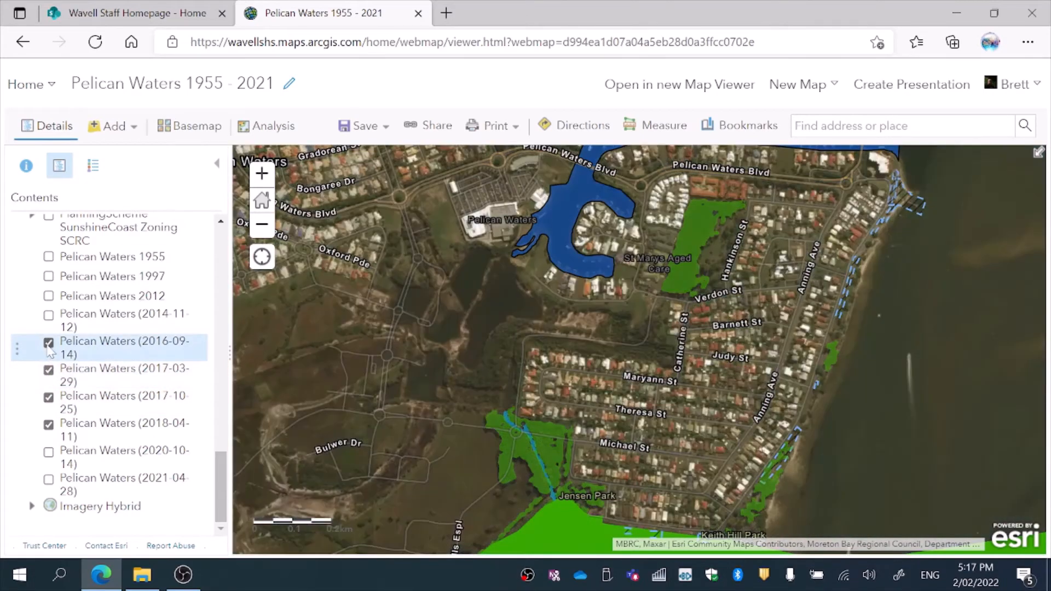
click(49, 318)
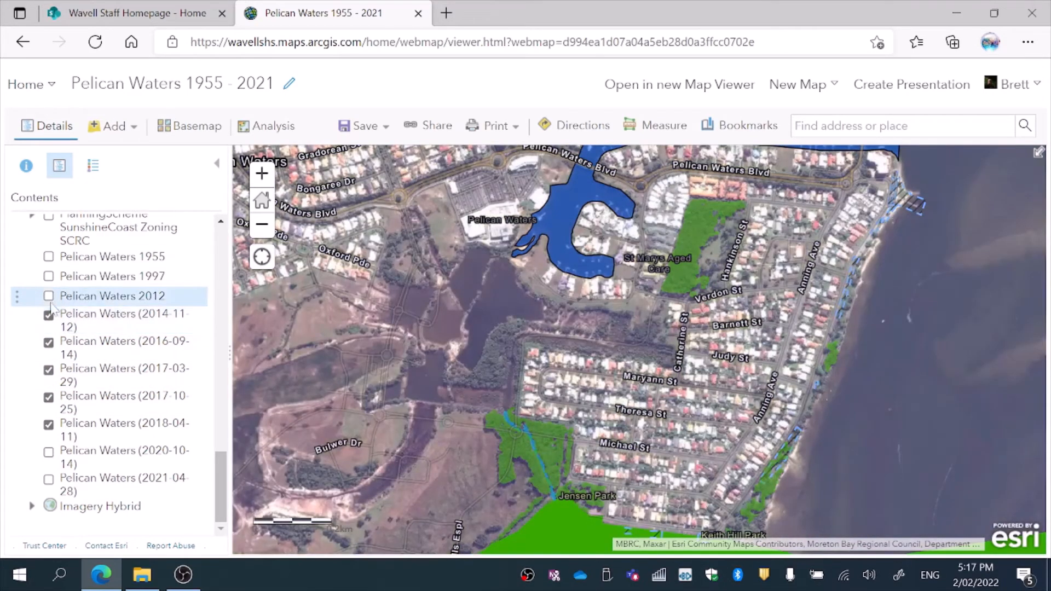
click(49, 296)
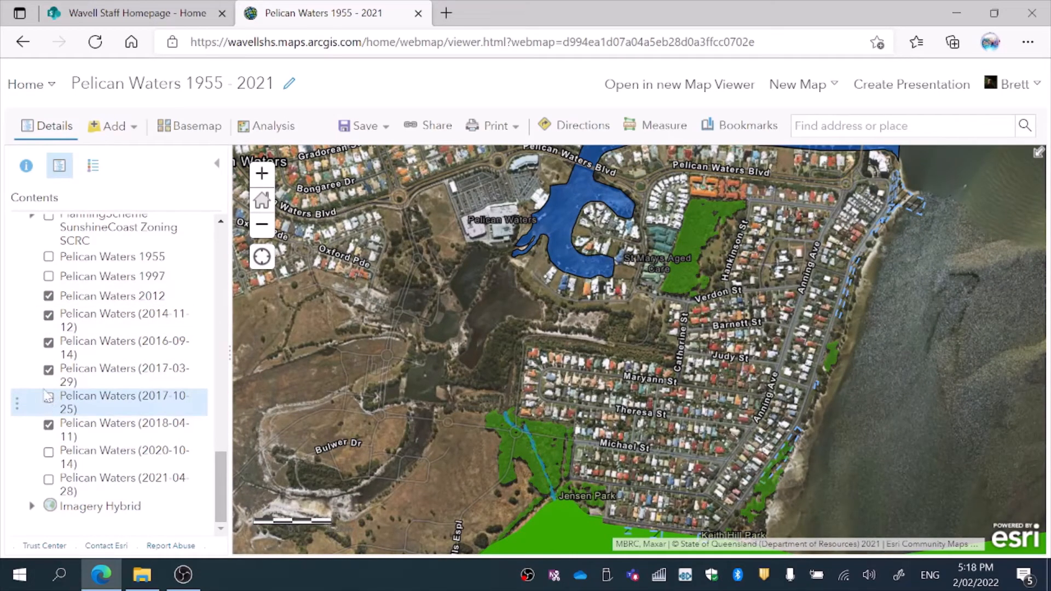
Step: Switch off the 2017-03-29, 2016-09-14, 2014-11-12, 2012 and 1997 imagery layers after a final comparison
click(49, 370)
click(49, 343)
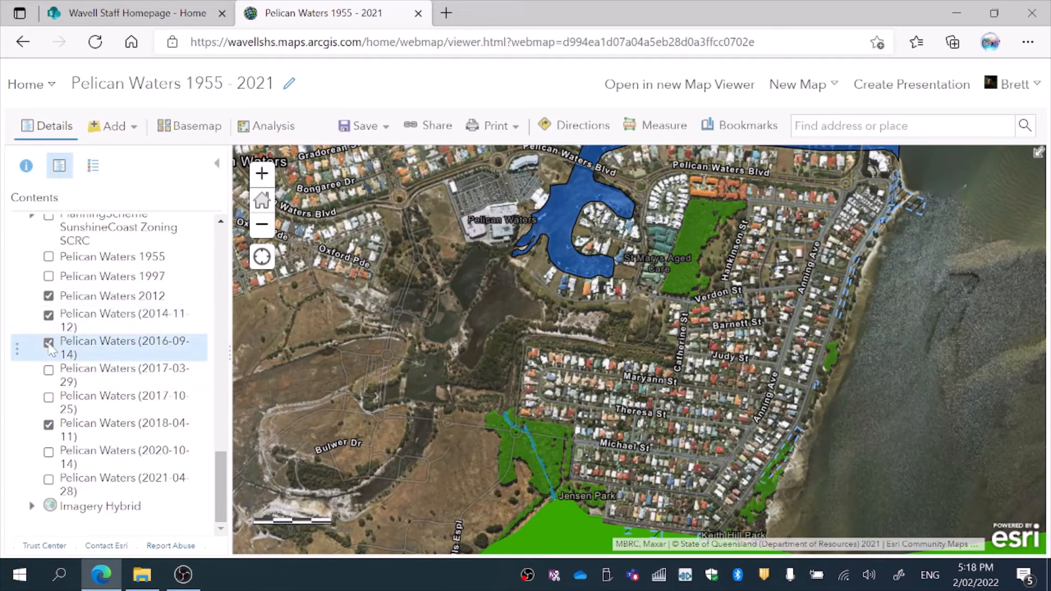
click(49, 315)
click(49, 296)
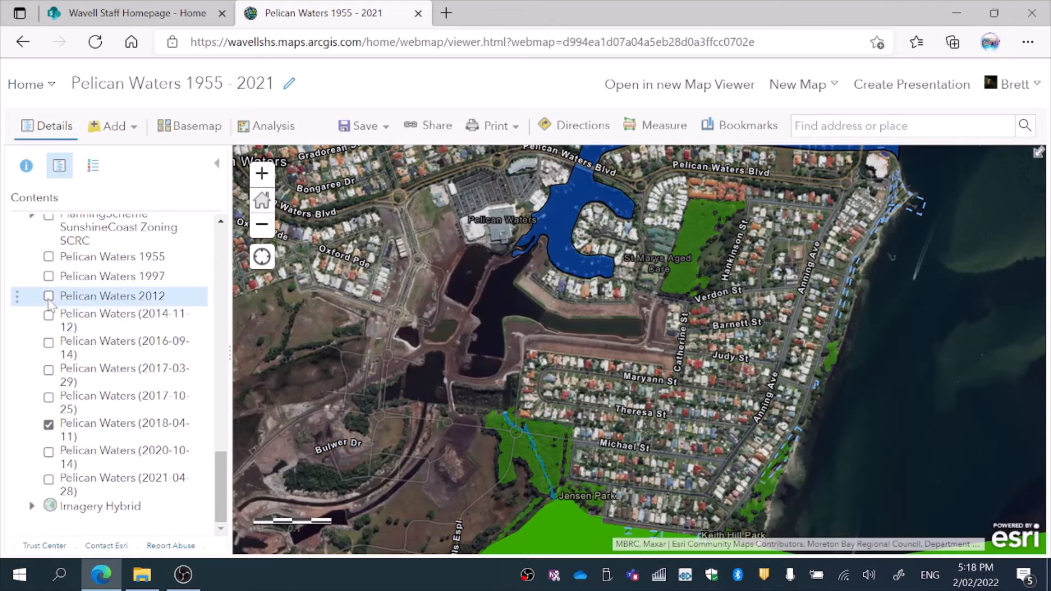
click(48, 296)
click(49, 296)
click(48, 296)
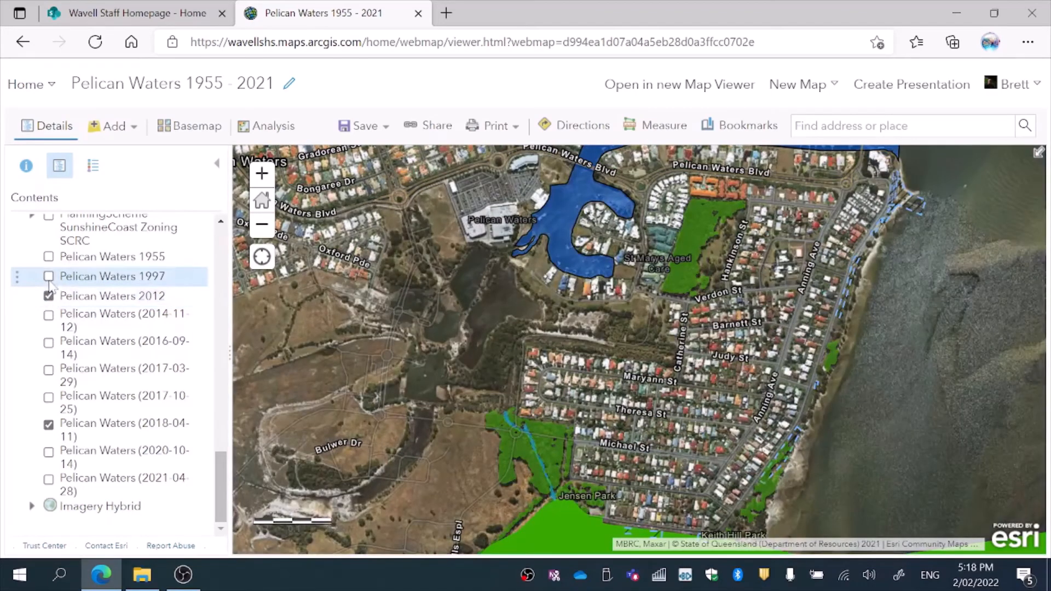
click(49, 276)
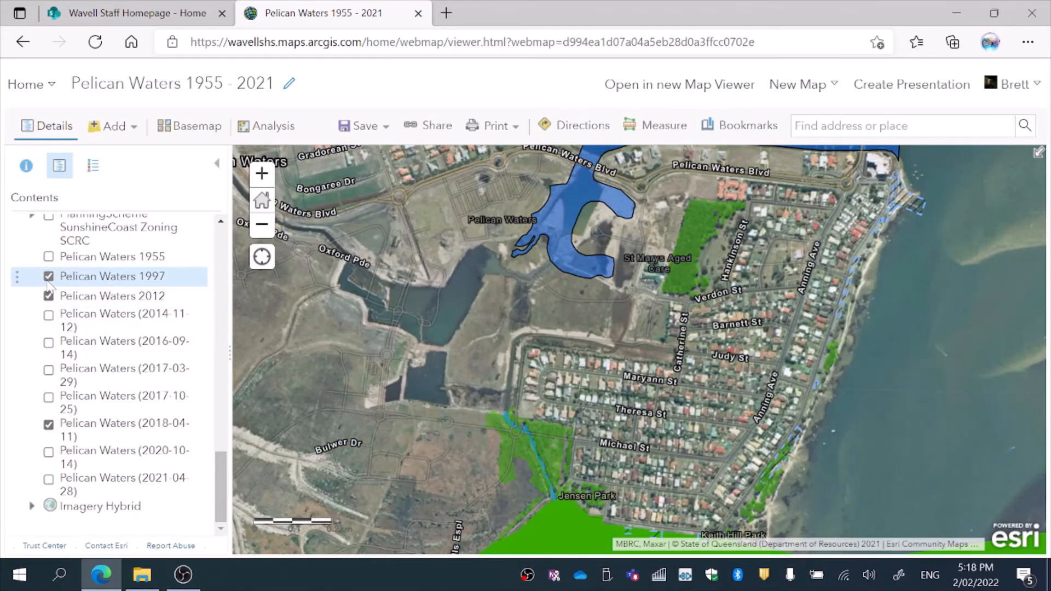
click(49, 276)
click(48, 296)
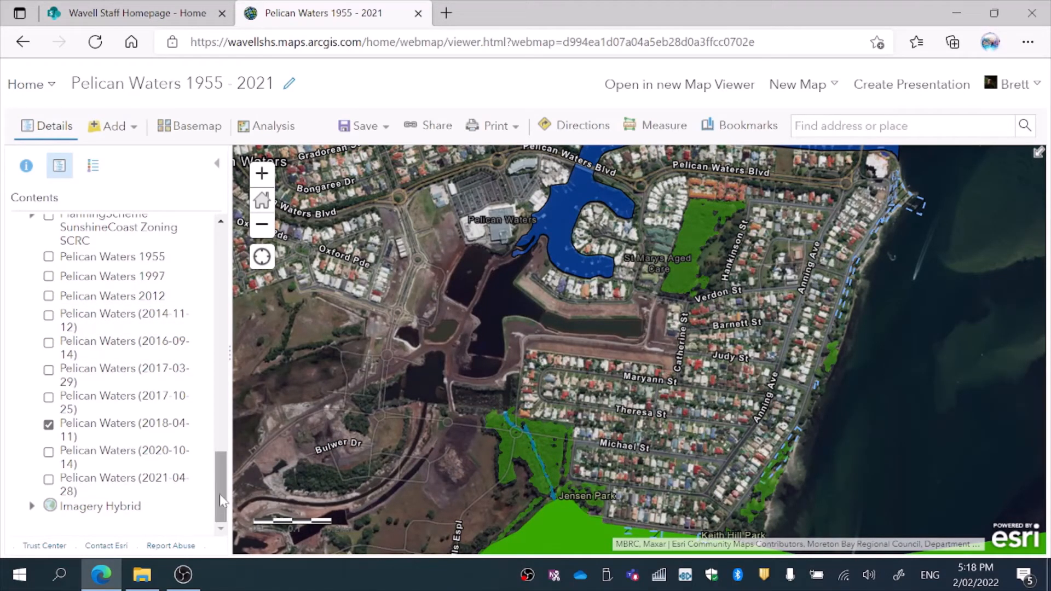
Step: Open the Map with Legend print page for the Pelican Waters 1955 - 2021 map
drag(220, 492, 224, 470)
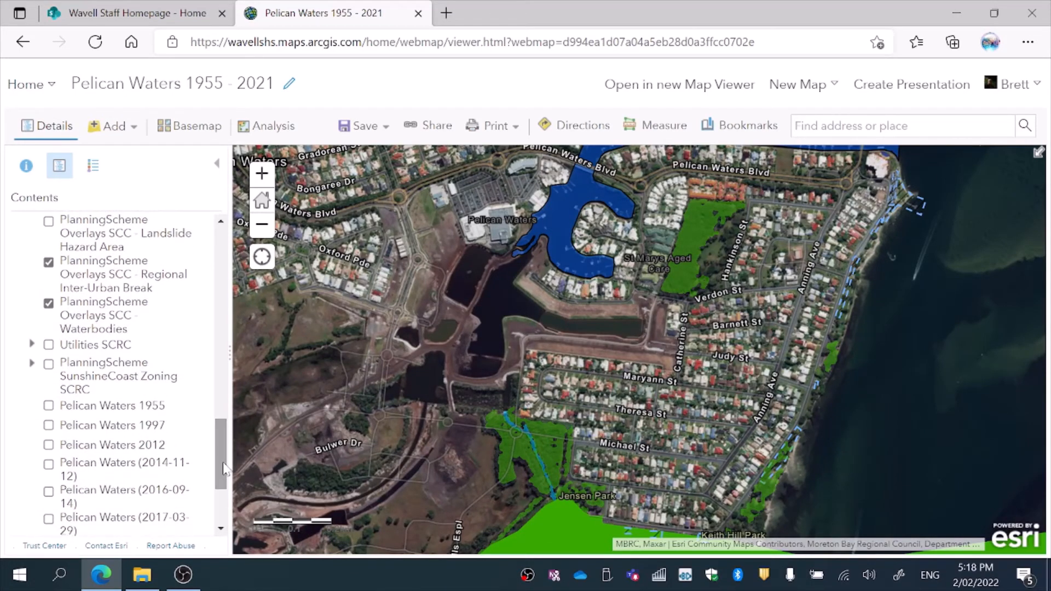
click(382, 131)
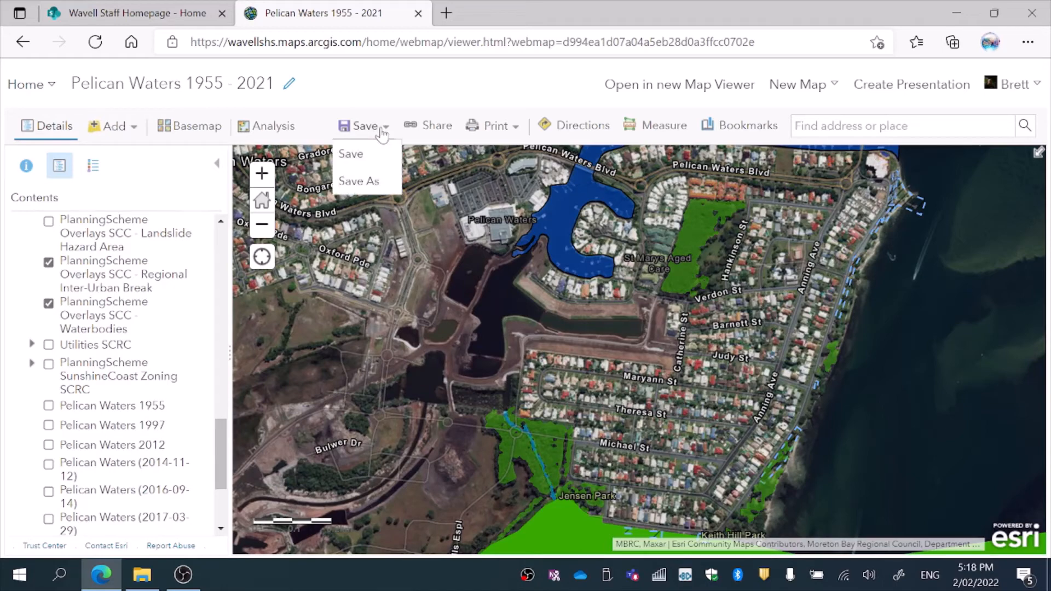
click(518, 129)
click(499, 181)
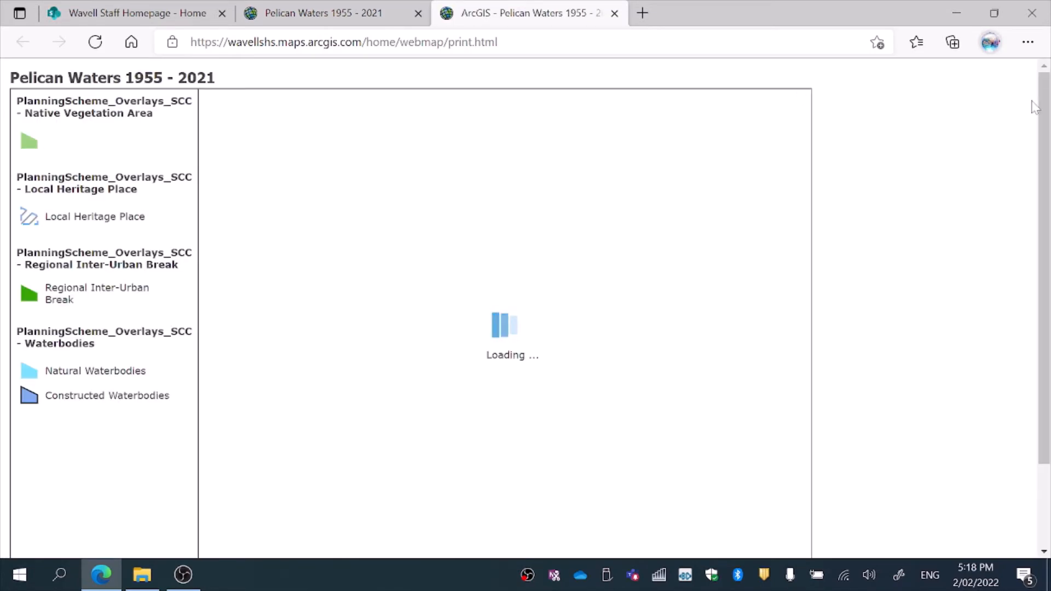
drag(1042, 114, 1044, 140)
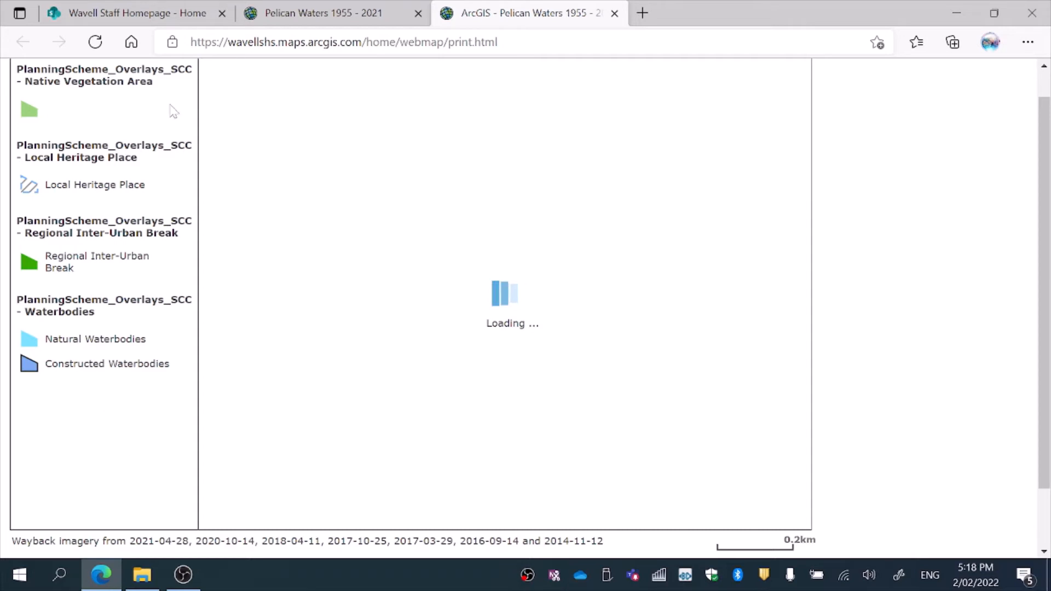
scroll(1044, 290, up, 1)
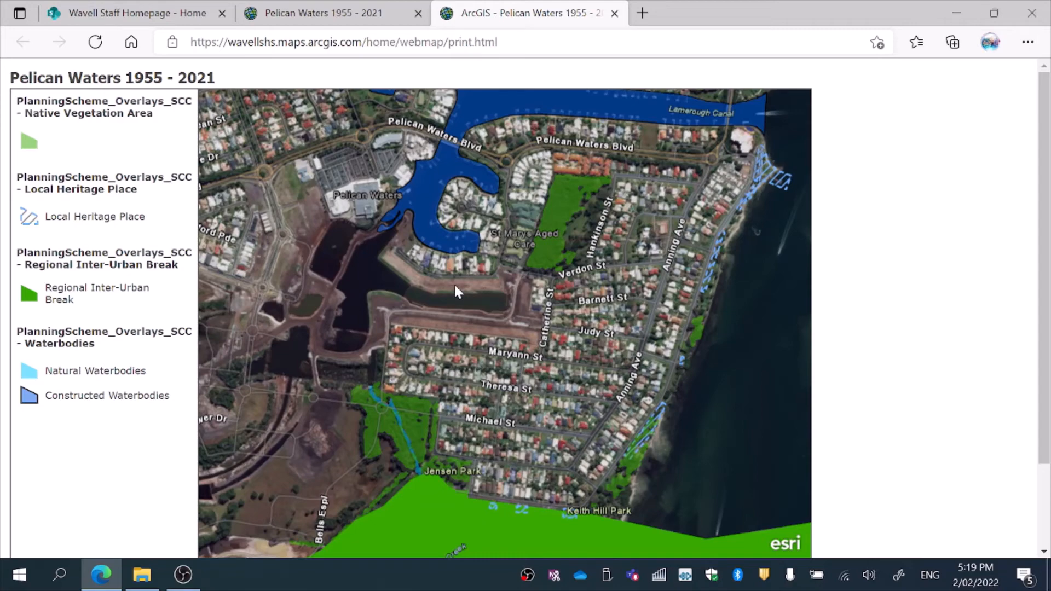
Step: Return to the map tab and reopen it in the new Map Viewer, proceeding without saving
click(316, 17)
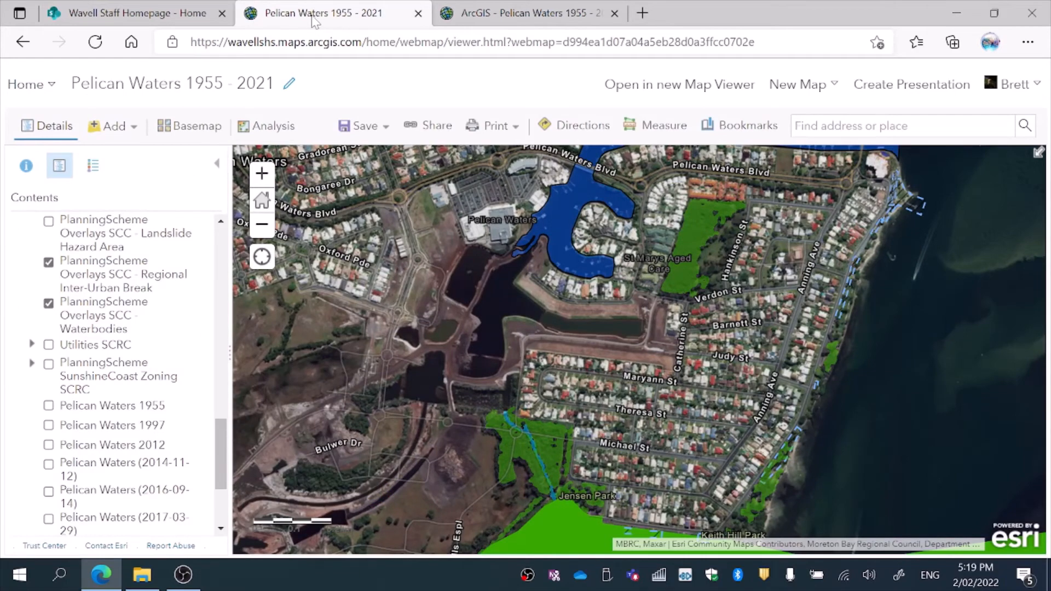
click(707, 95)
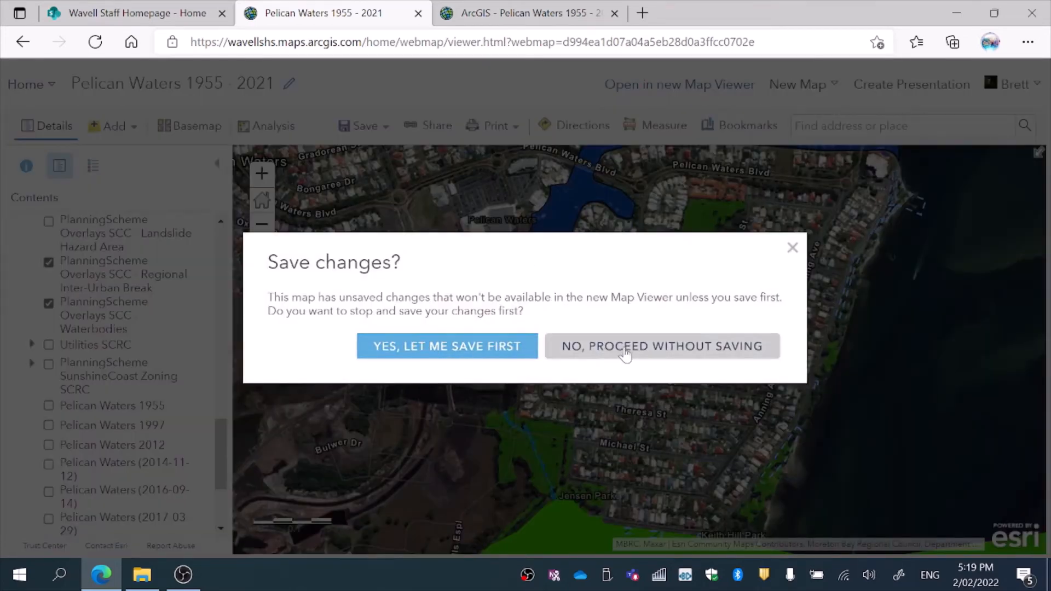
click(612, 349)
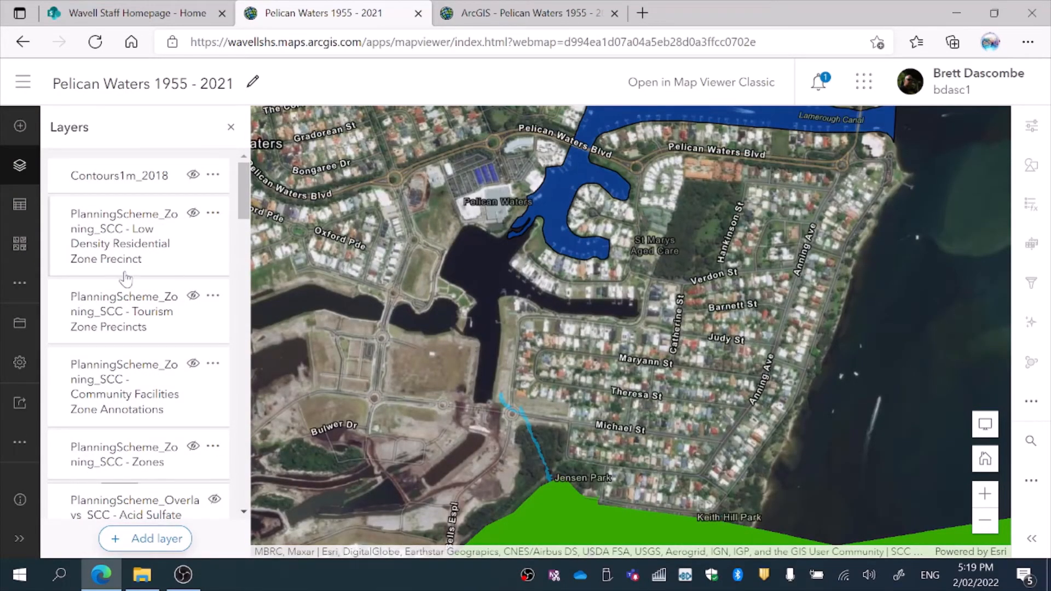
Step: Hide and re-show the Pelican Waters 1955 imagery layer, then bring up the Print pane
drag(247, 199, 254, 430)
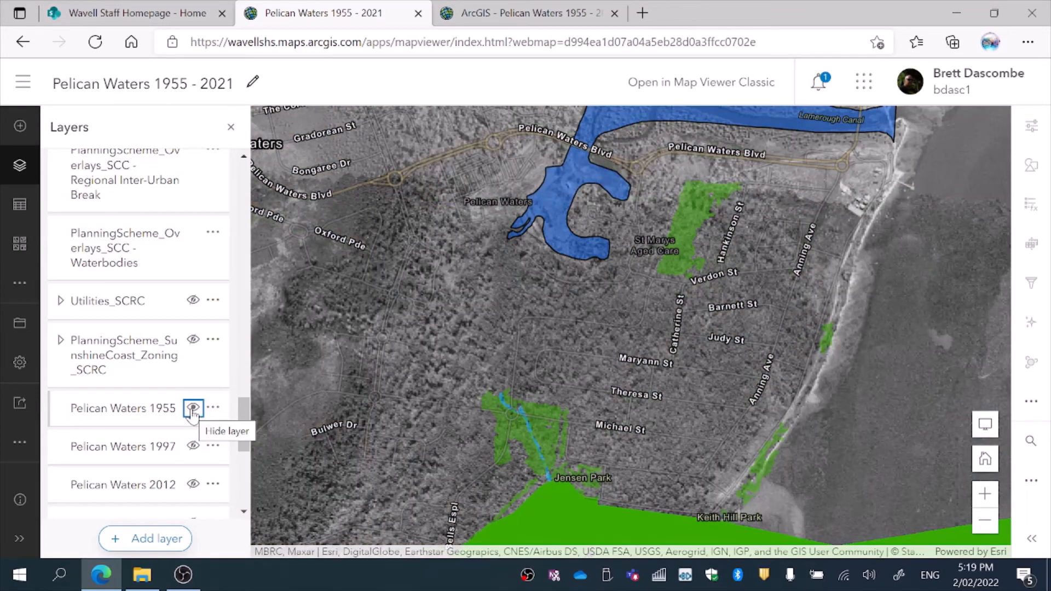
click(193, 408)
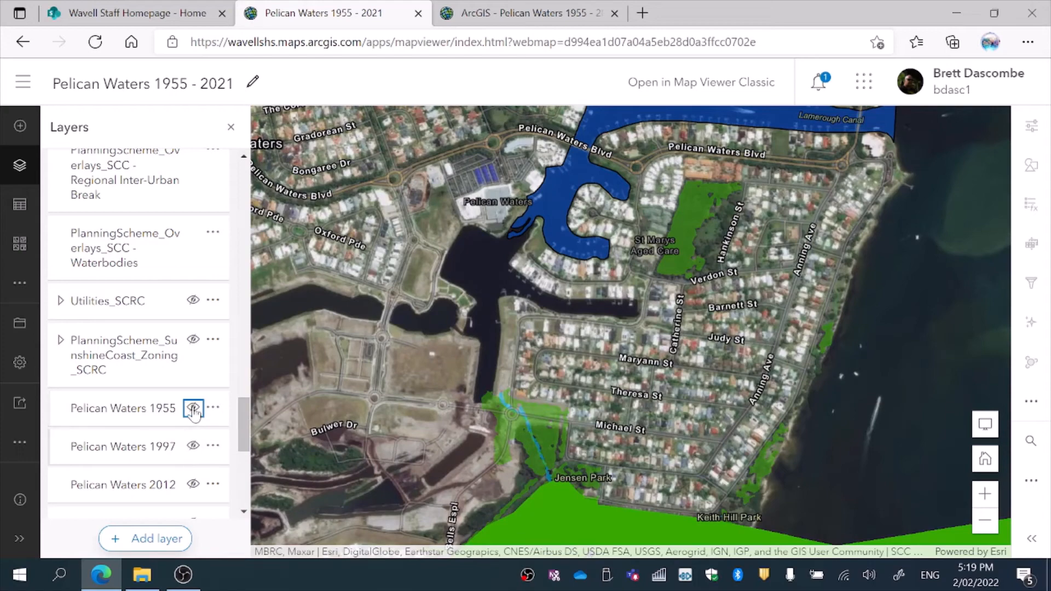
click(192, 408)
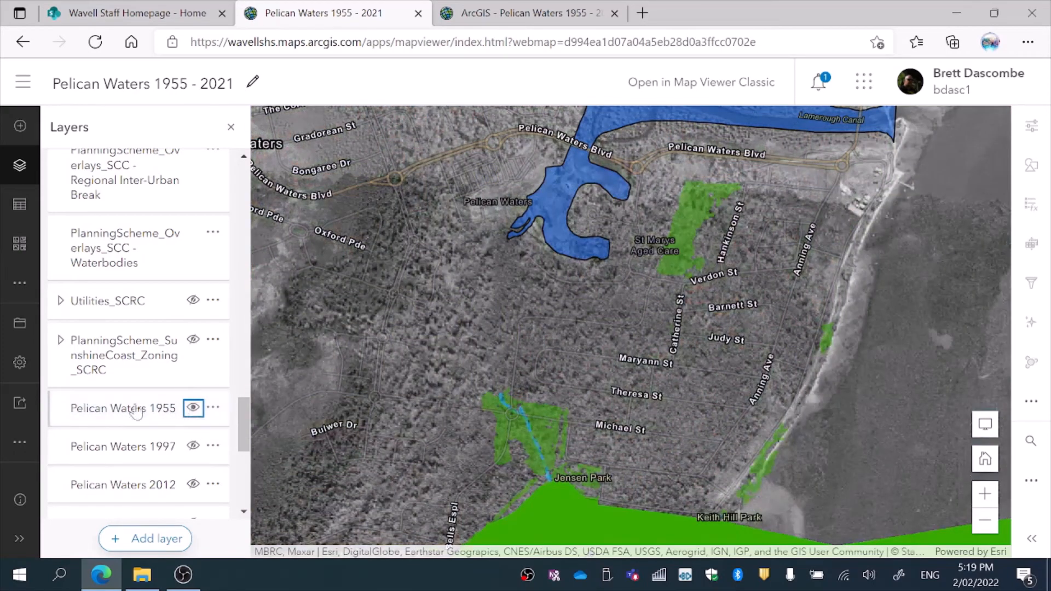
click(17, 459)
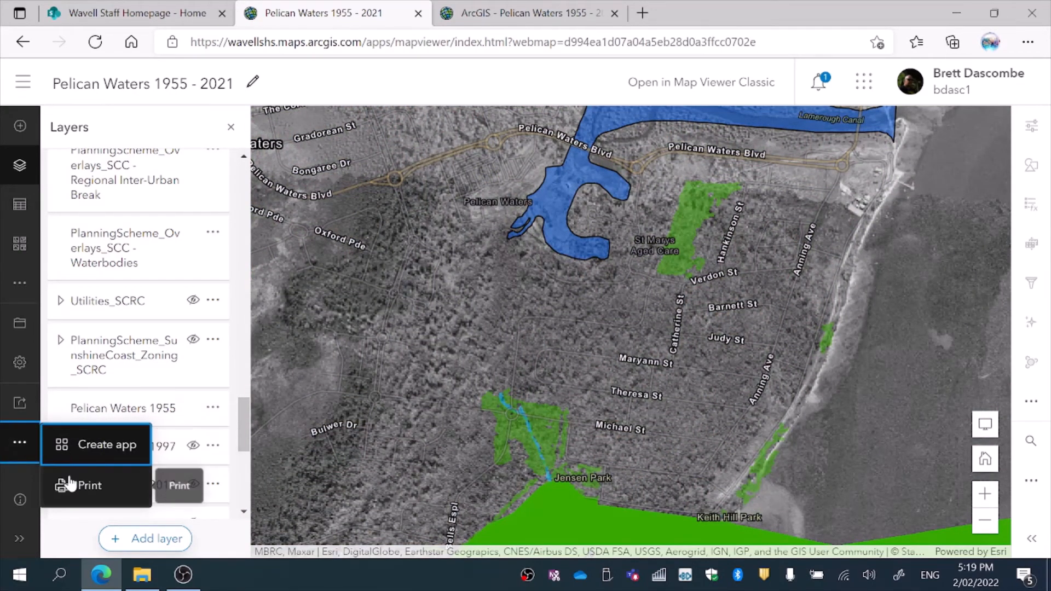
click(87, 485)
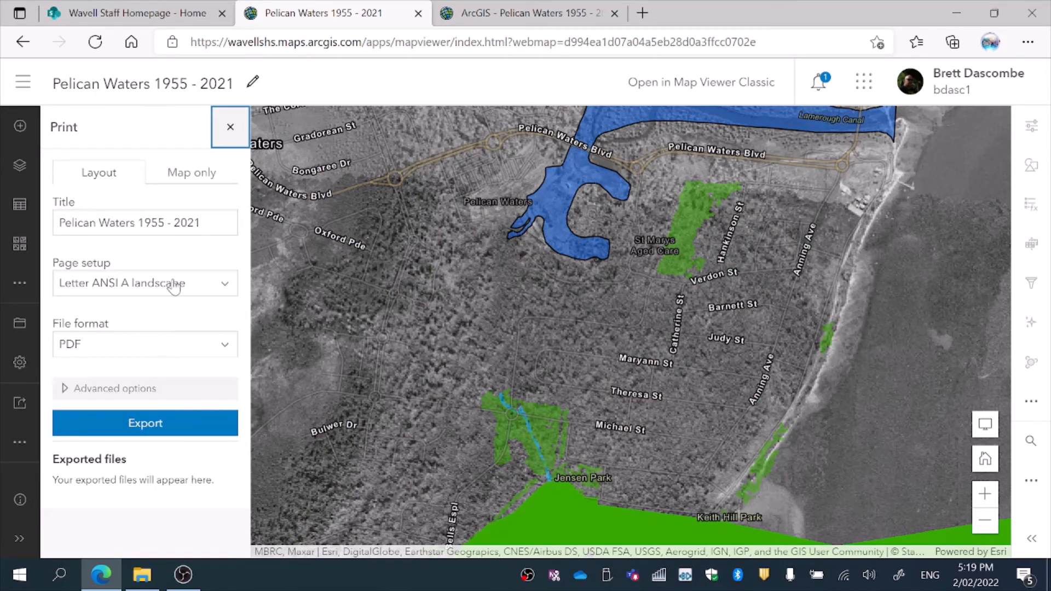
Step: Set the print page to A4 landscape with JPG as the file format
click(225, 285)
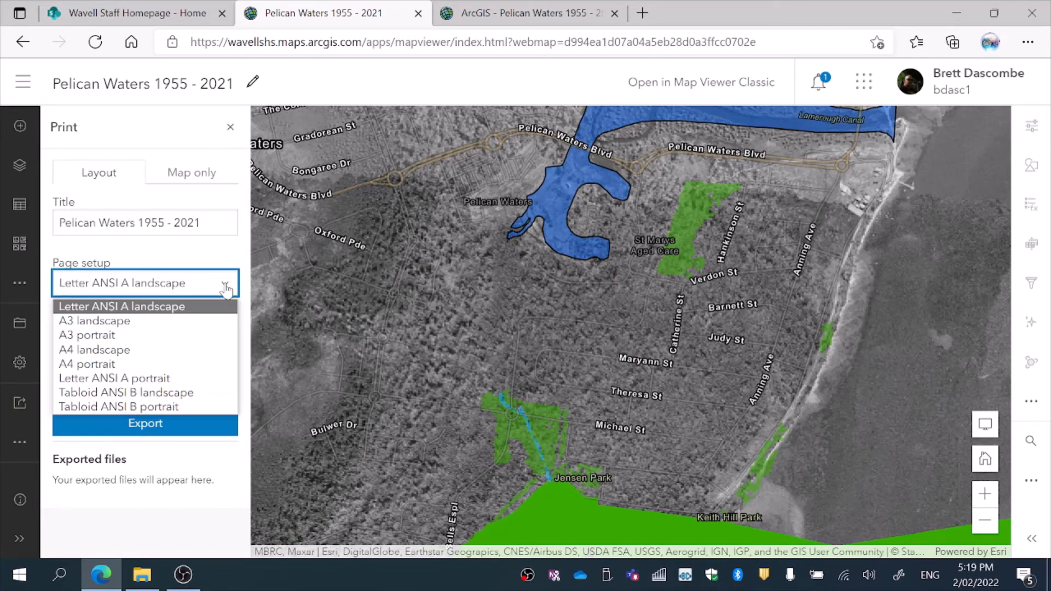
click(180, 351)
click(219, 345)
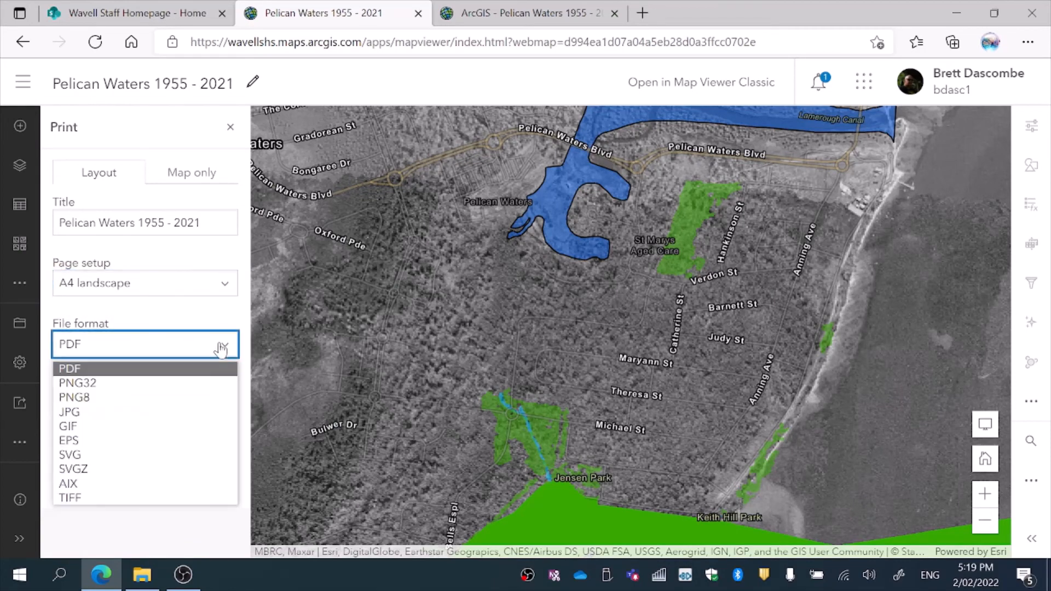
click(163, 412)
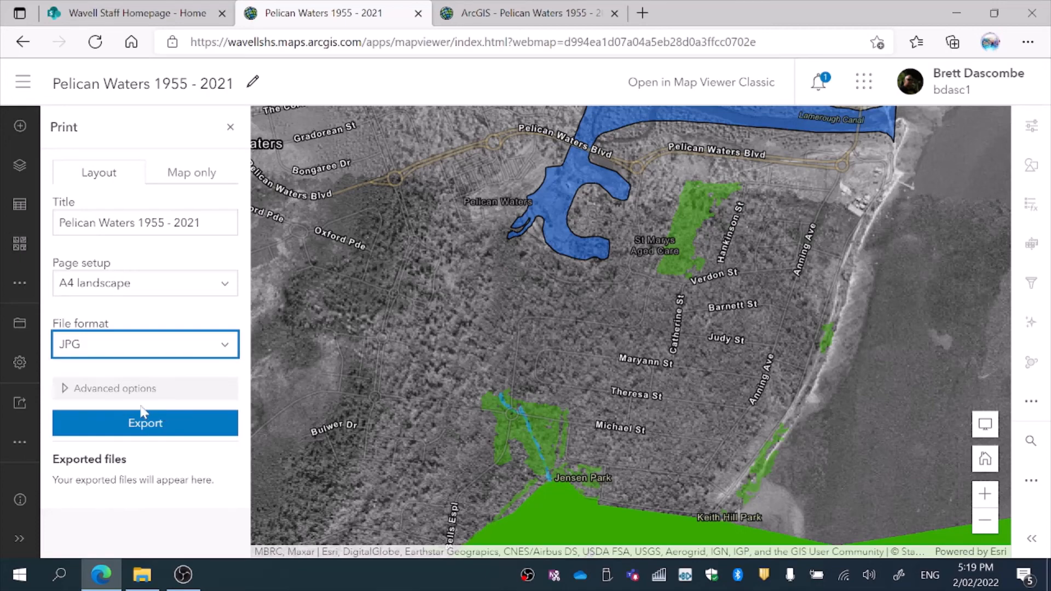
Step: In advanced options, set a fixed scale, enter the author's initials, include a legend, and export
click(65, 392)
click(67, 415)
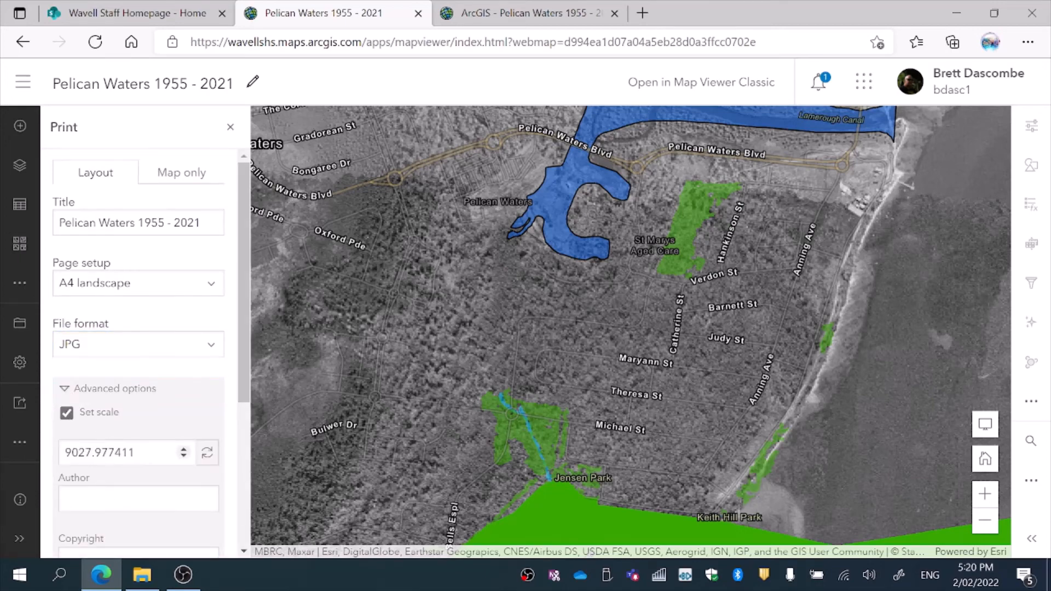
click(77, 498)
text(BD)
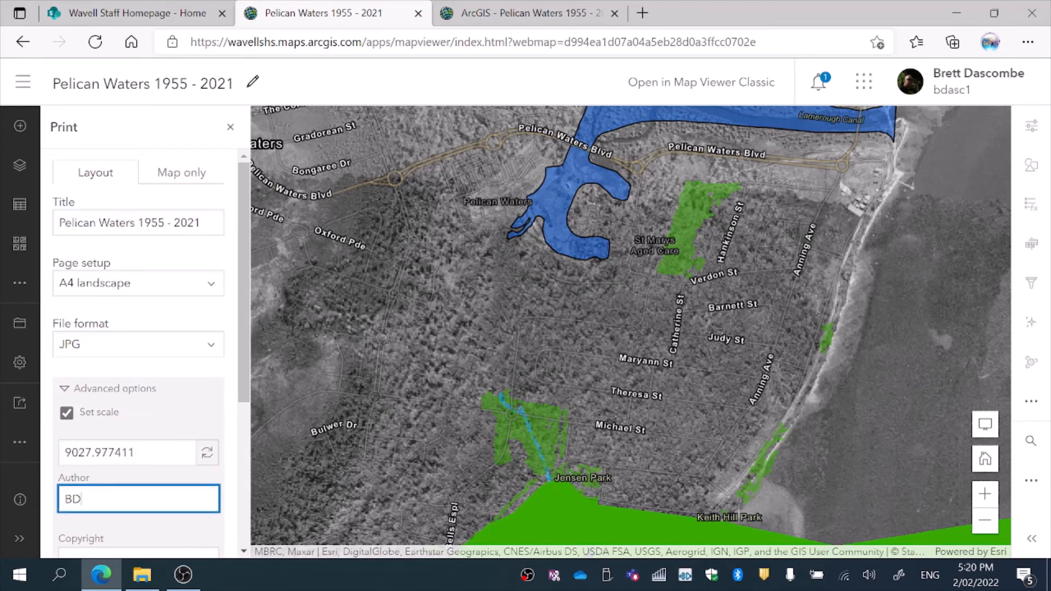
drag(239, 360, 258, 441)
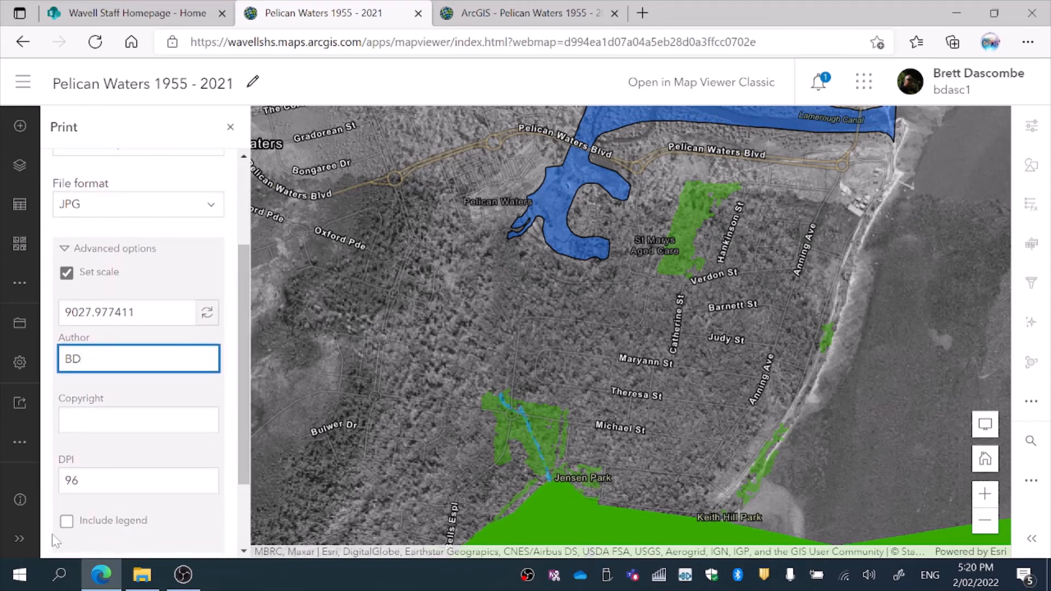
click(67, 521)
drag(243, 398, 248, 492)
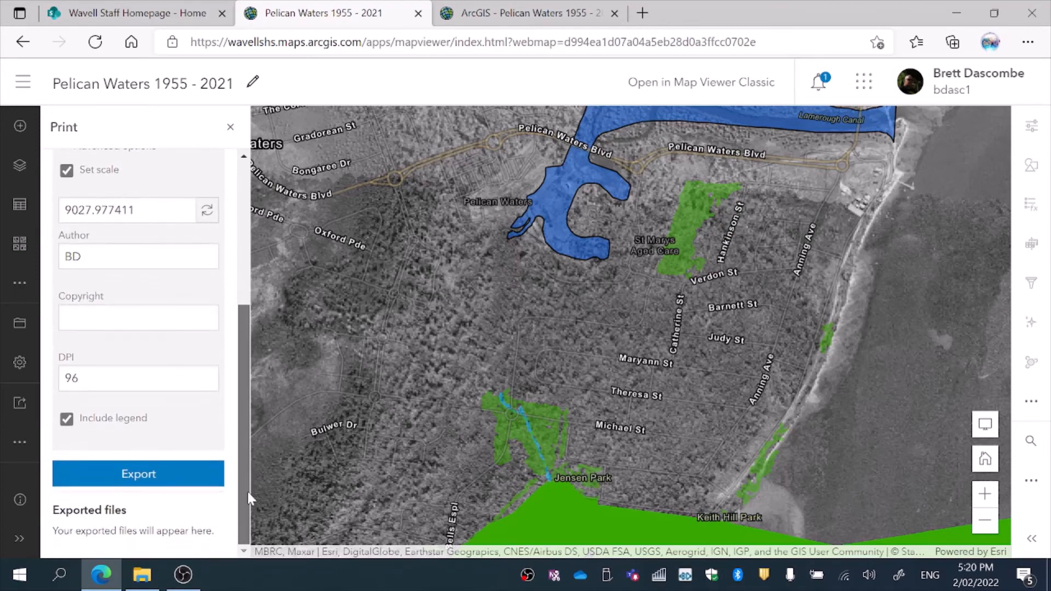
click(142, 476)
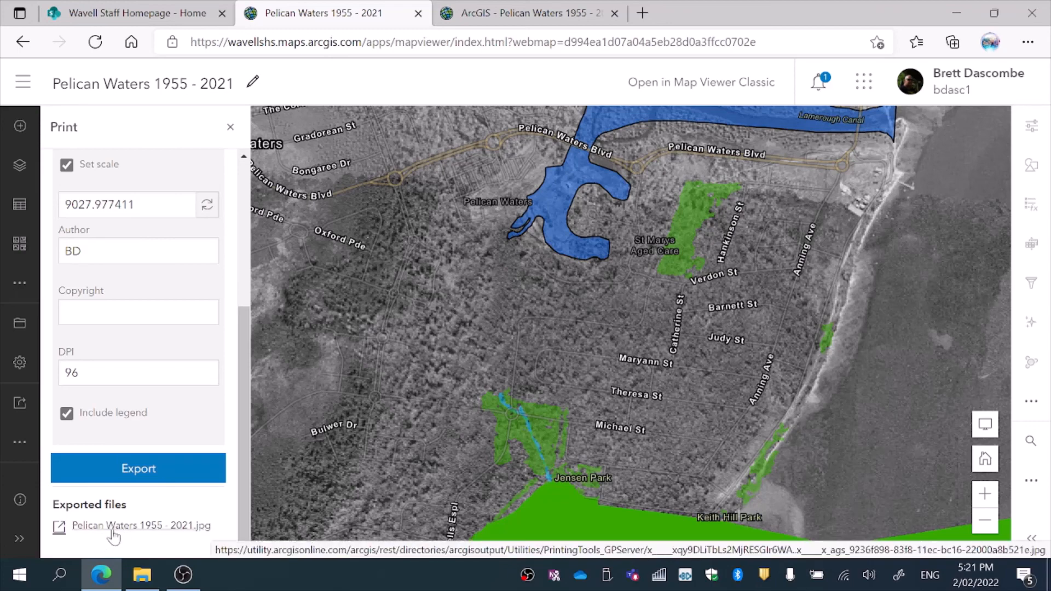
Step: Open the exported Pelican Waters 1955 2021.jpg from the Exported files list in a new tab
click(113, 527)
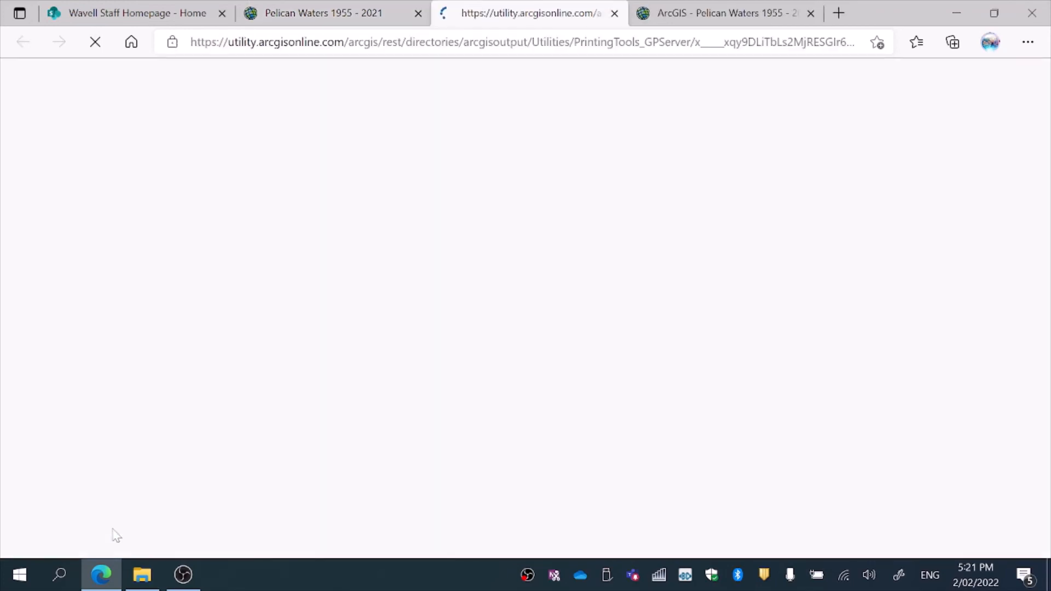